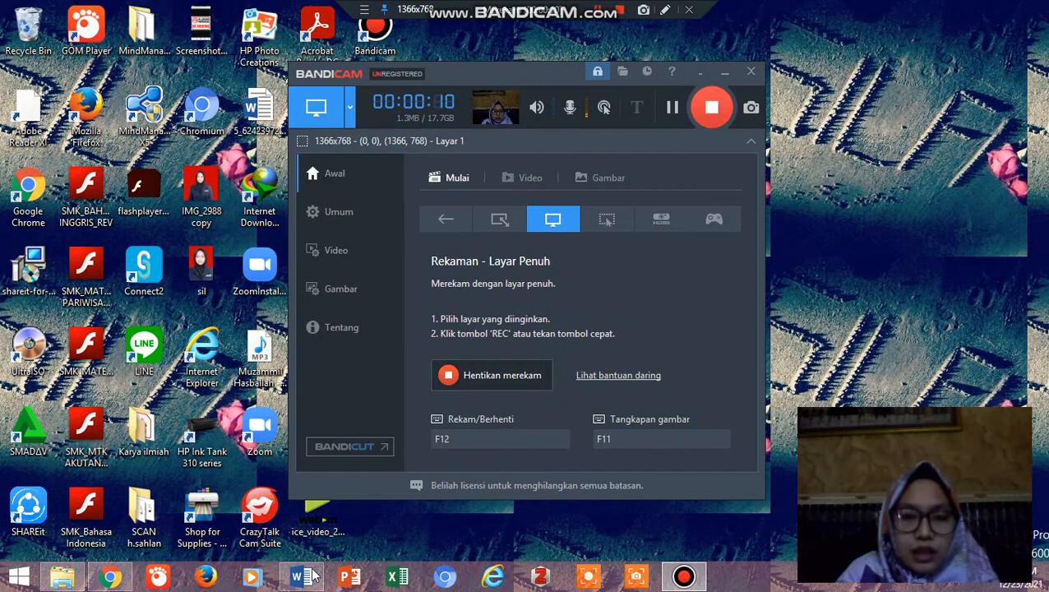
Step: Switch to the Word document and examine the 11-question validity and reliability task, its response table and the discussion points
left_click(302, 578)
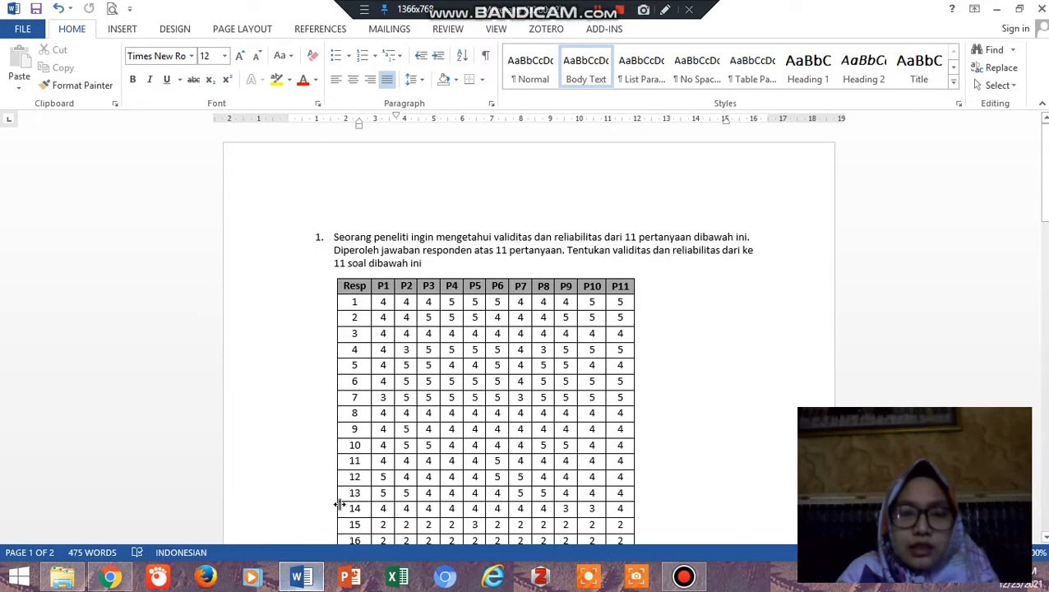
scroll(415, 289, "down", 2)
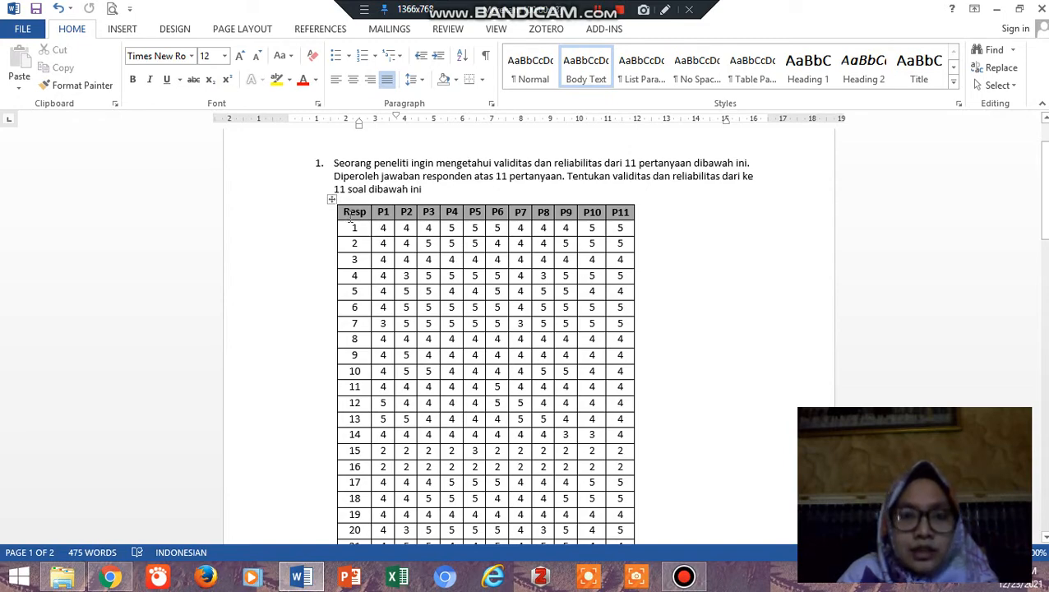
scroll(534, 236, "down", 5)
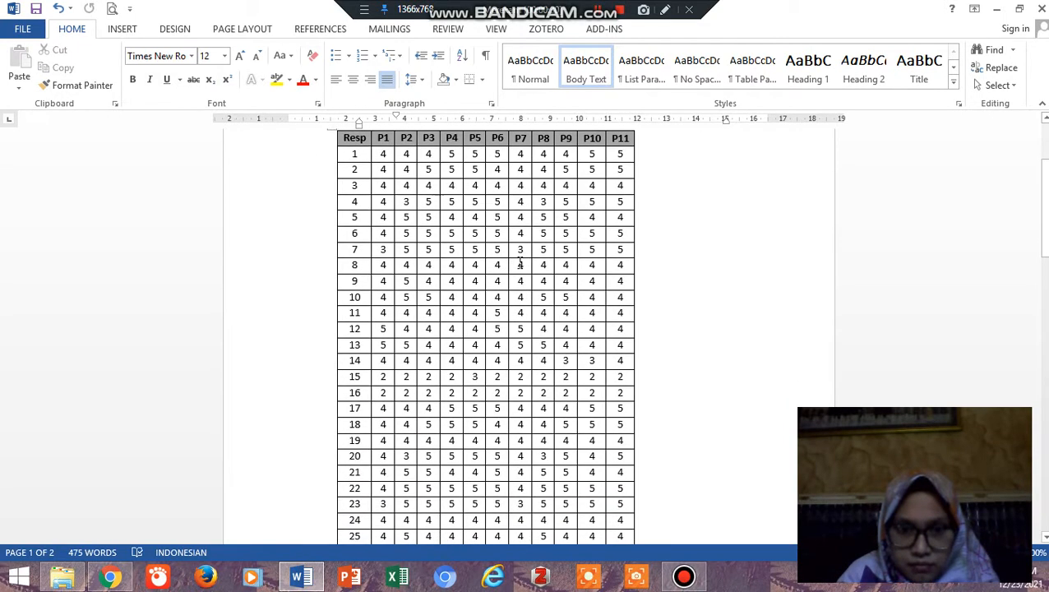
scroll(523, 272, "up", 4)
scroll(523, 272, "up", 2)
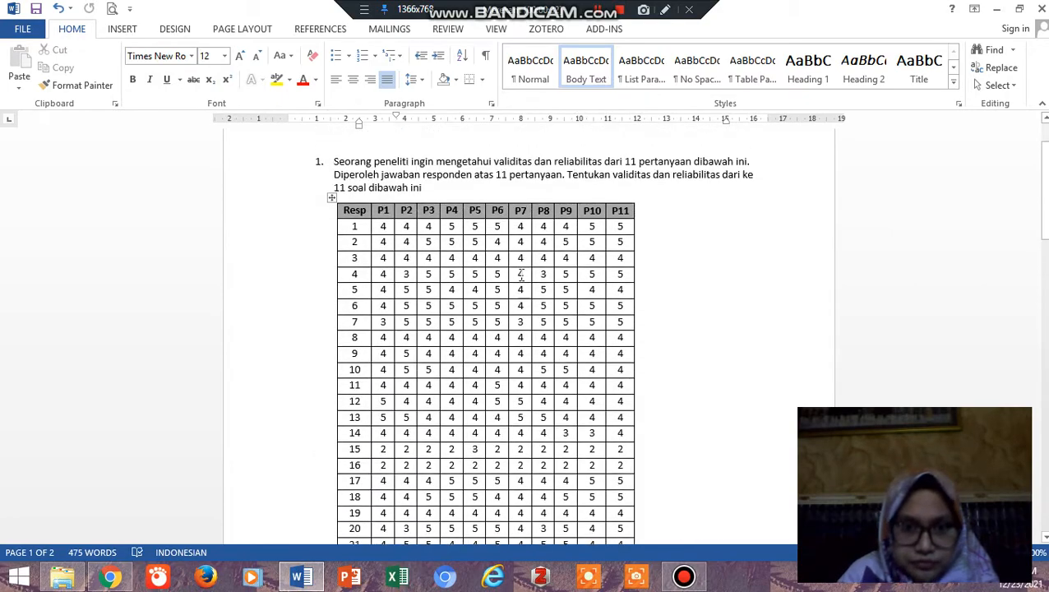
scroll(382, 171, "down", 5)
scroll(351, 458, "up", 6)
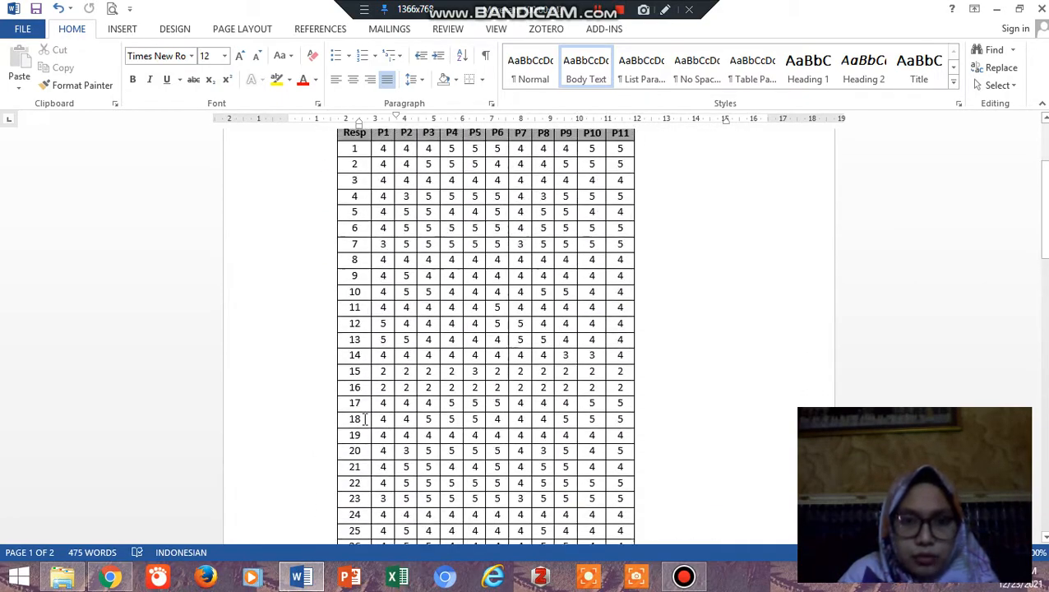
scroll(623, 240, "down", 8)
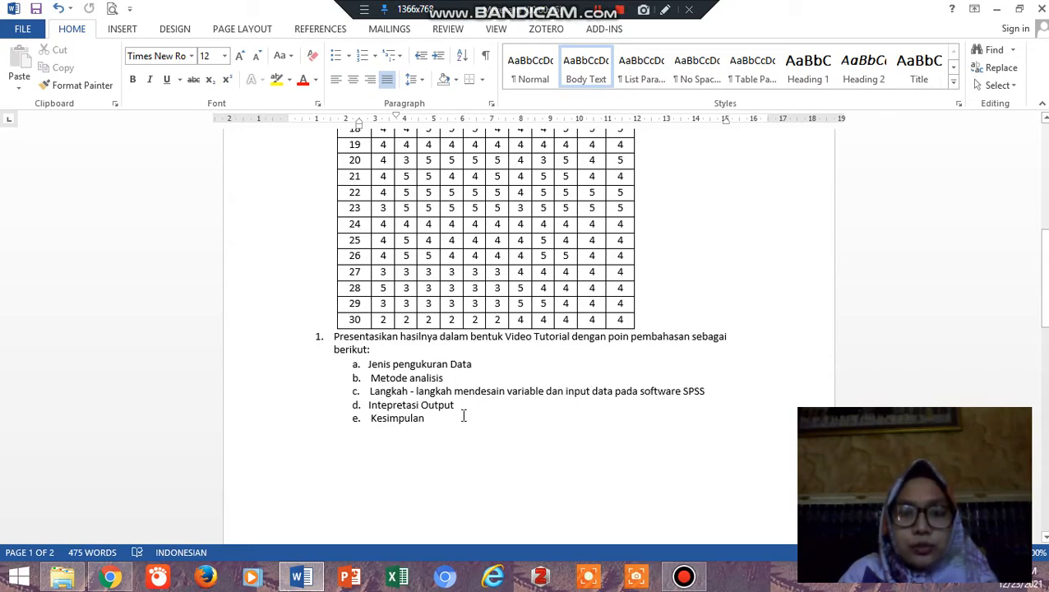
scroll(448, 403, "up", 10)
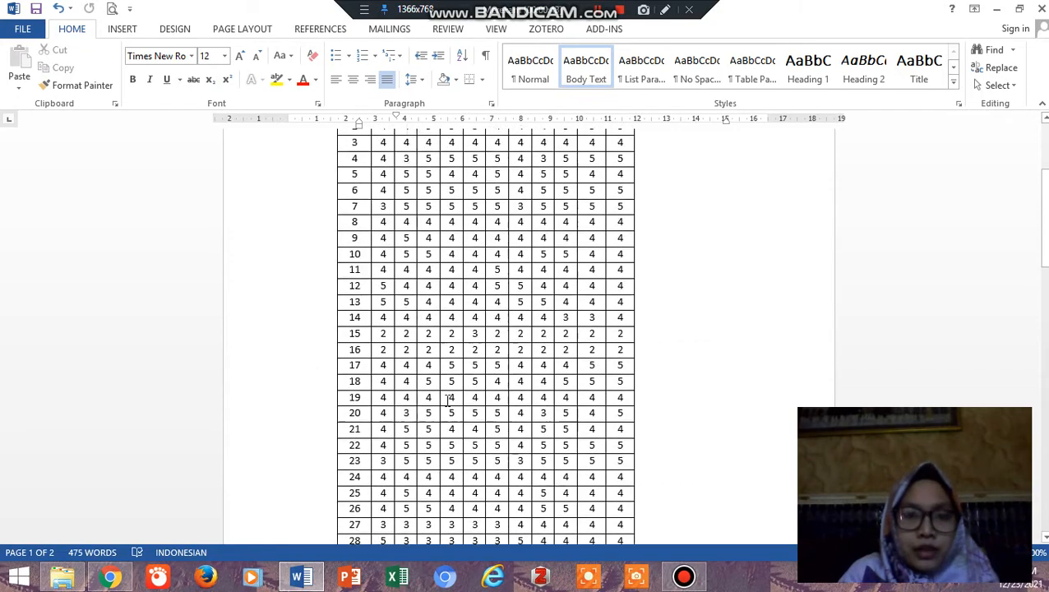
Step: Copy the whole respondent table from the Word document and create a blank workbook in Excel
left_click(330, 237)
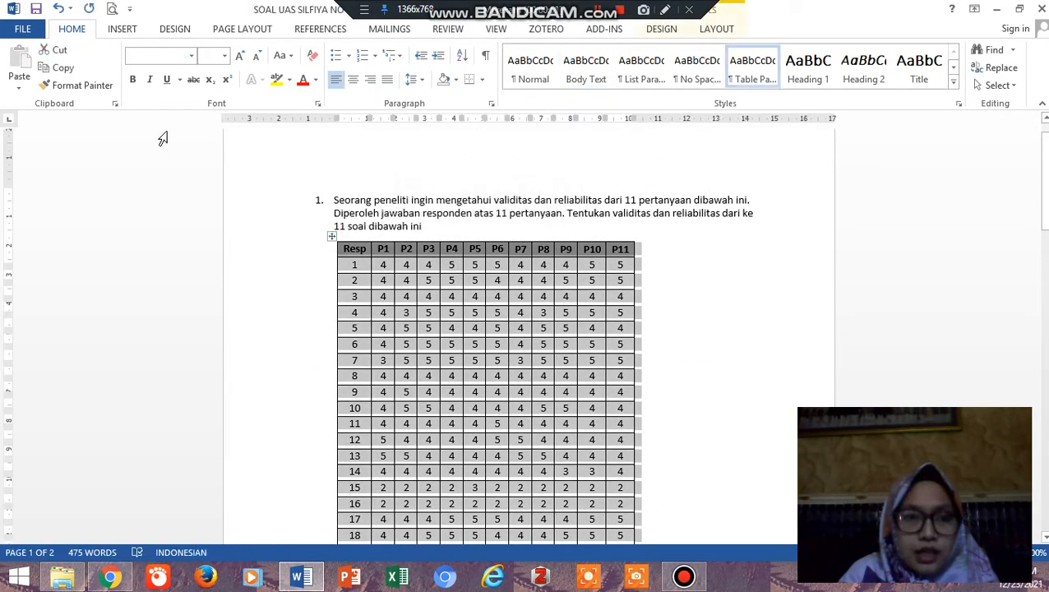
left_click(59, 68)
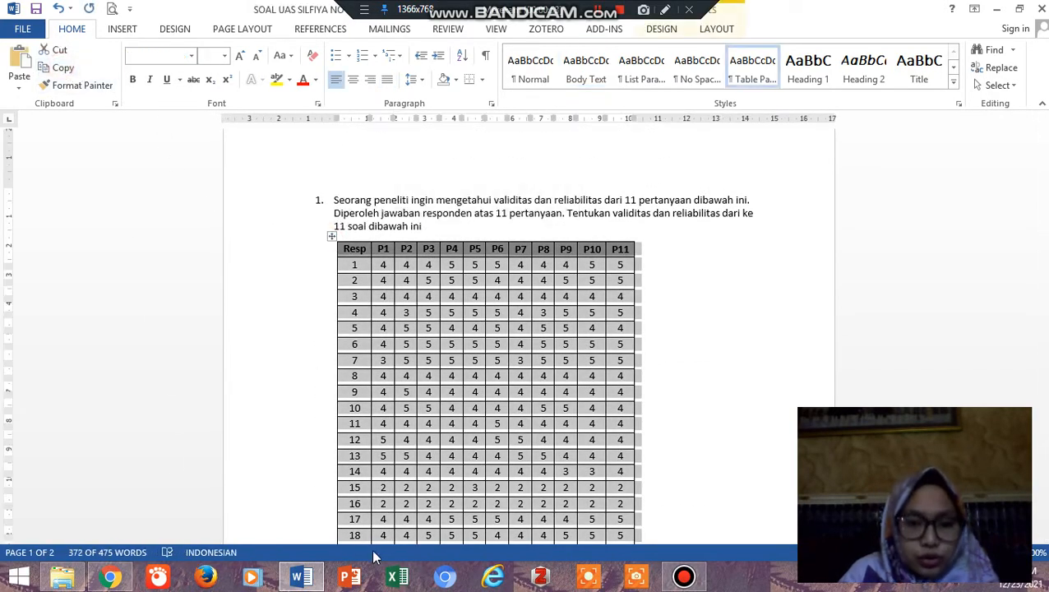
left_click(398, 577)
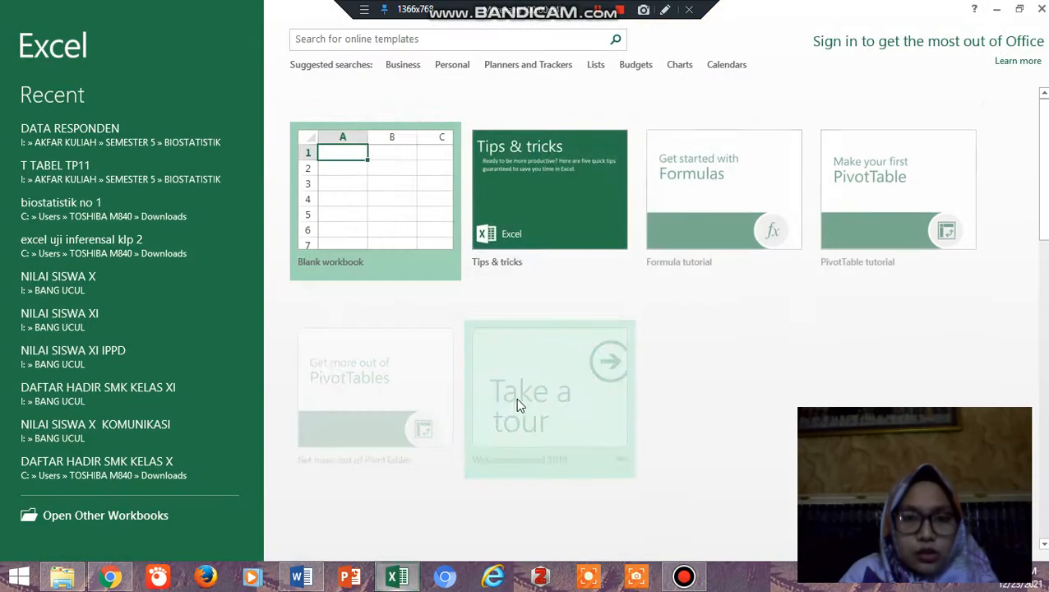
left_click(705, 118)
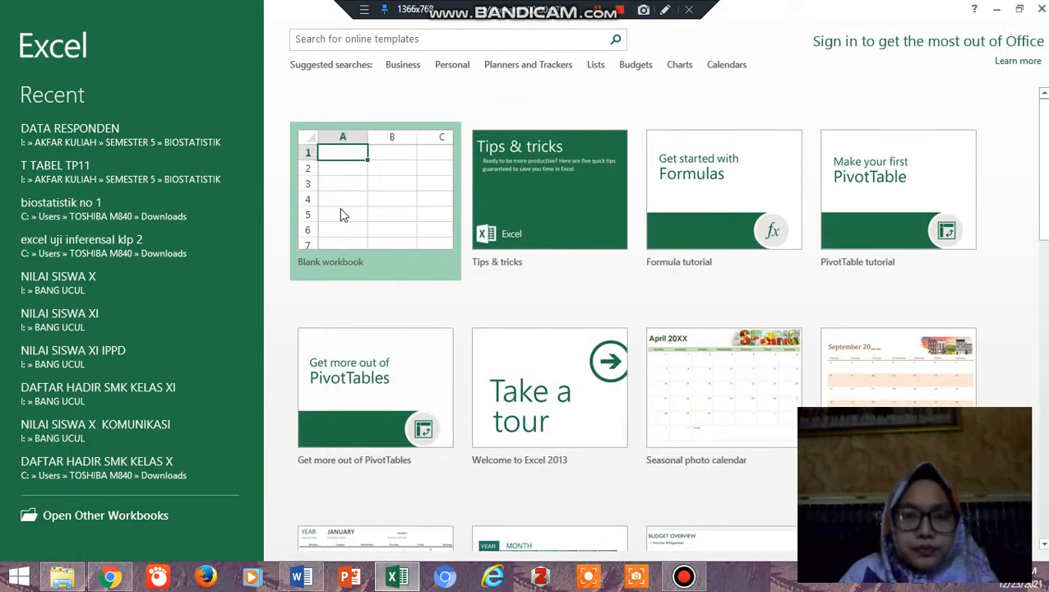
left_click(339, 209)
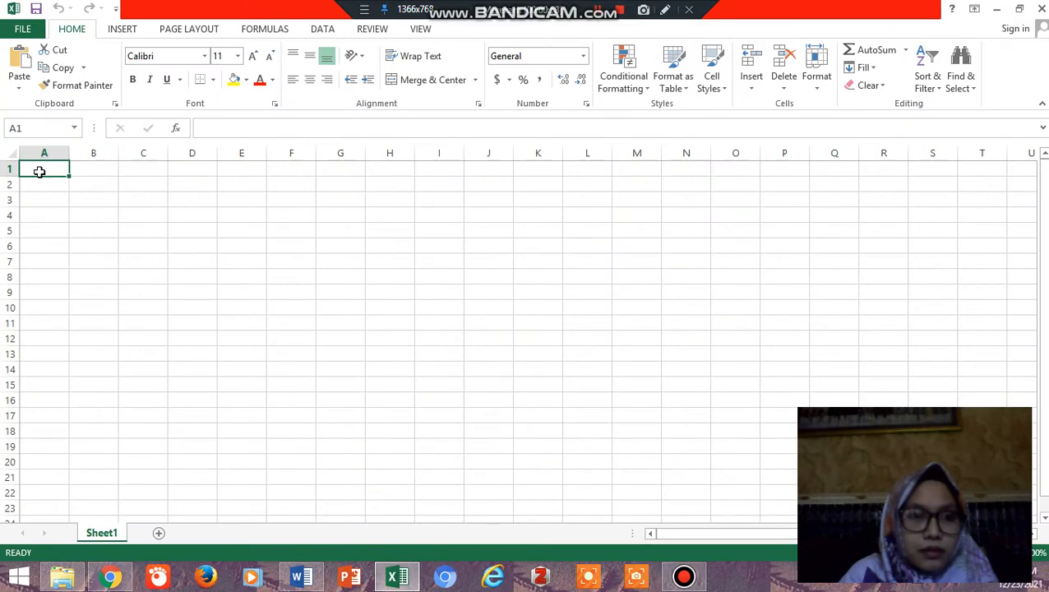
Step: Paste the table at cell A1 with source formatting, then top-align it and remove its horizontal centring
right_click(40, 171)
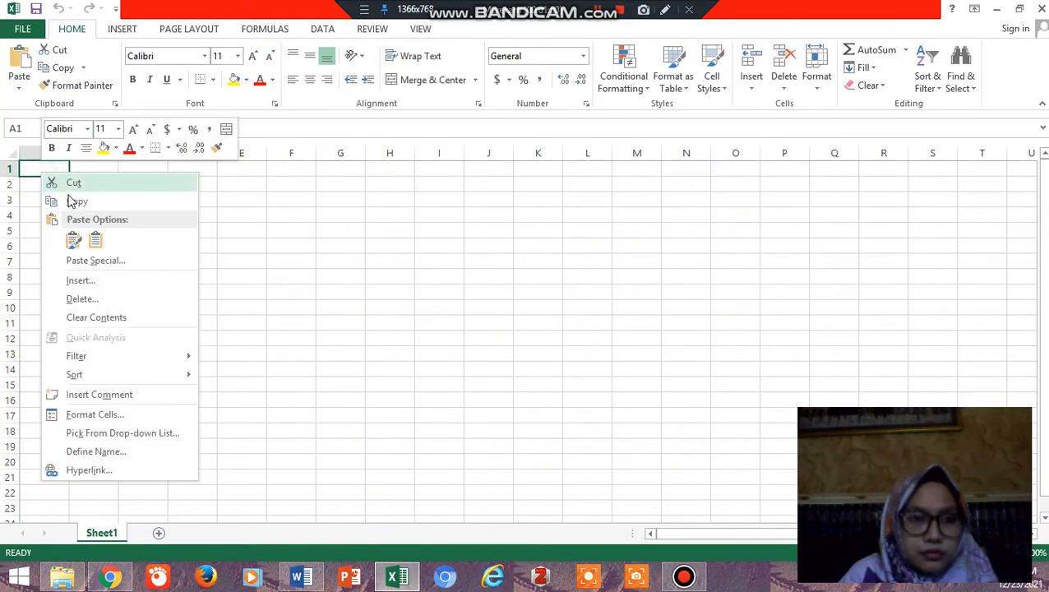
left_click(81, 241)
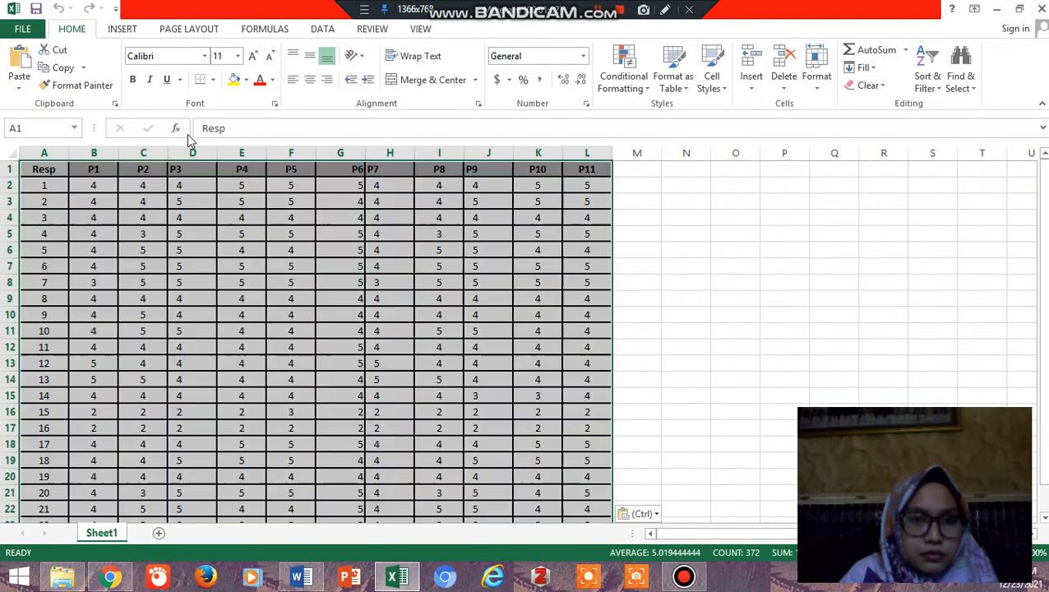
left_click(293, 56)
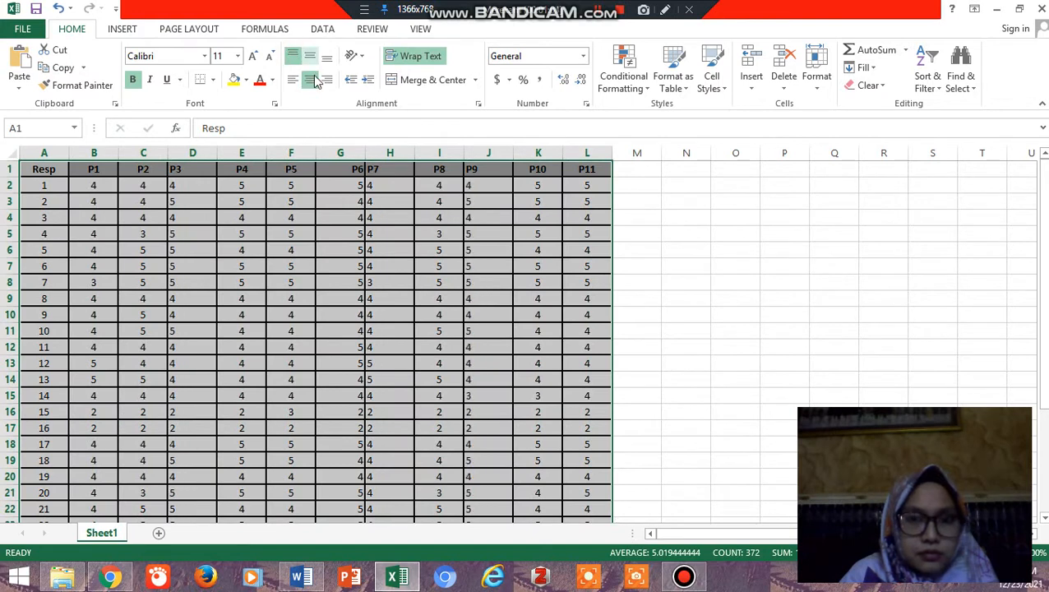
left_click(310, 79)
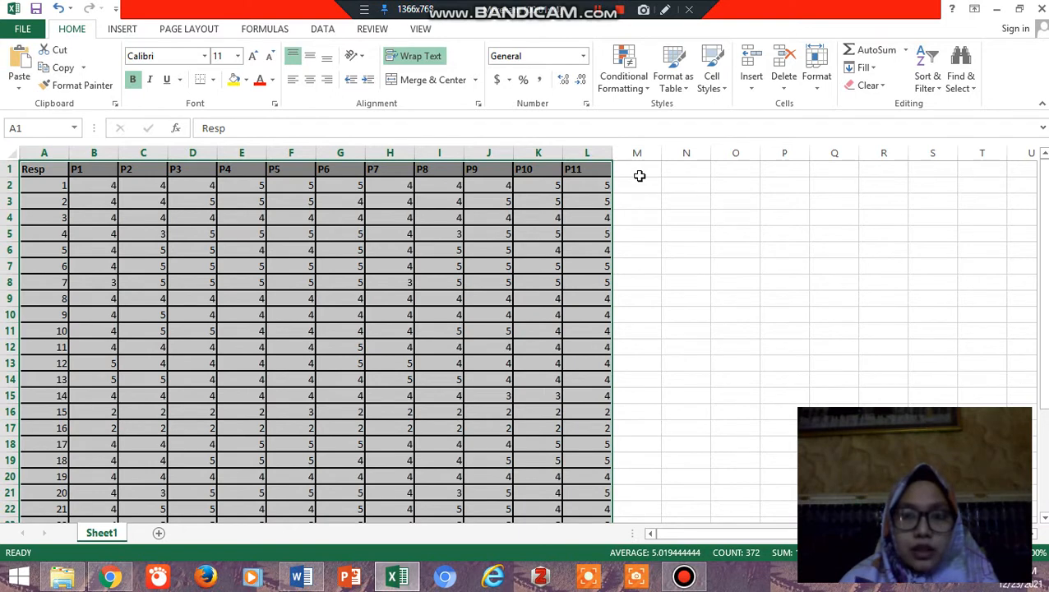
Step: Add the column heading "score" in cell M1, beside P11
left_click(639, 175)
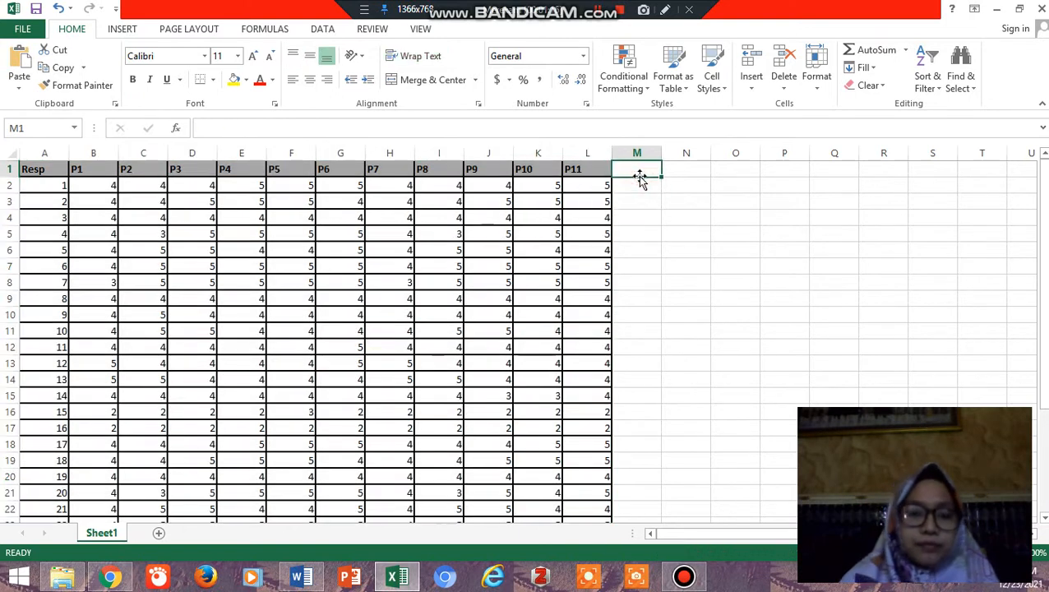
type("sco")
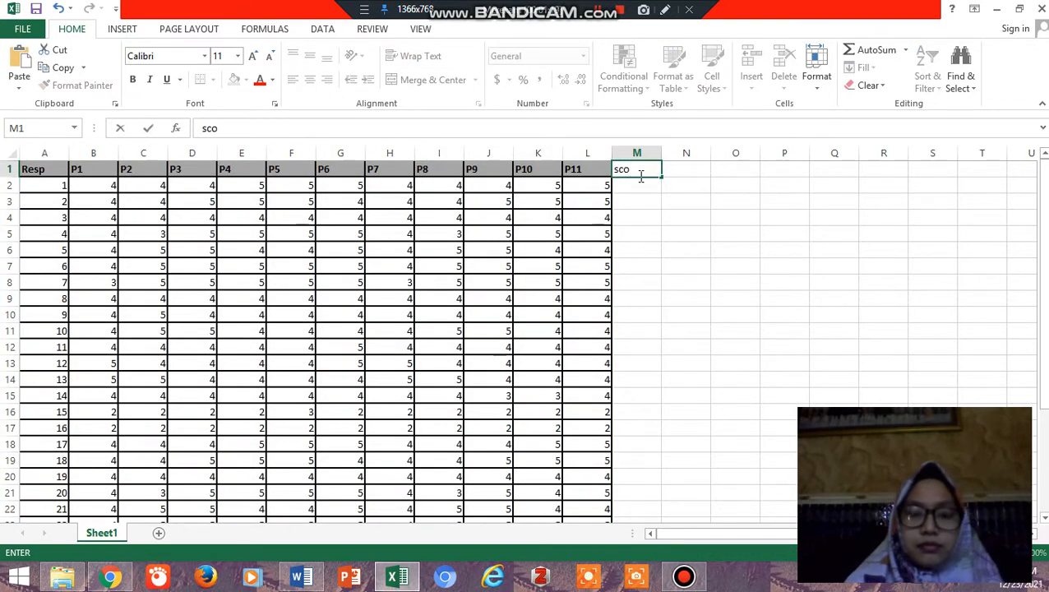
type("re")
key("Return")
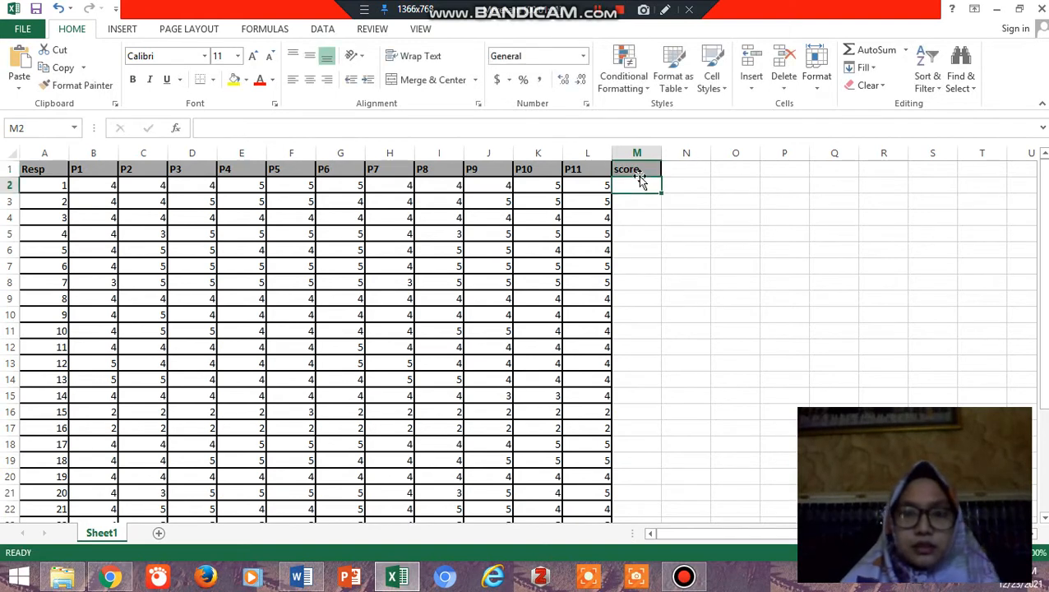
Step: Enter a formula in M2 that sums the first respondent's answers, =SUM(B2:L2)
type("=")
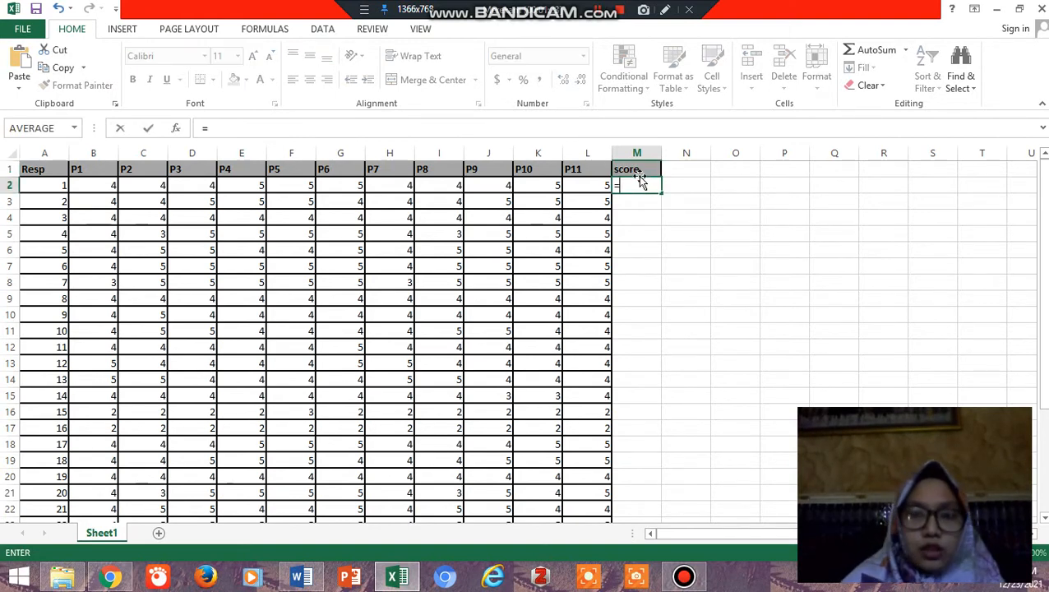
type("sum")
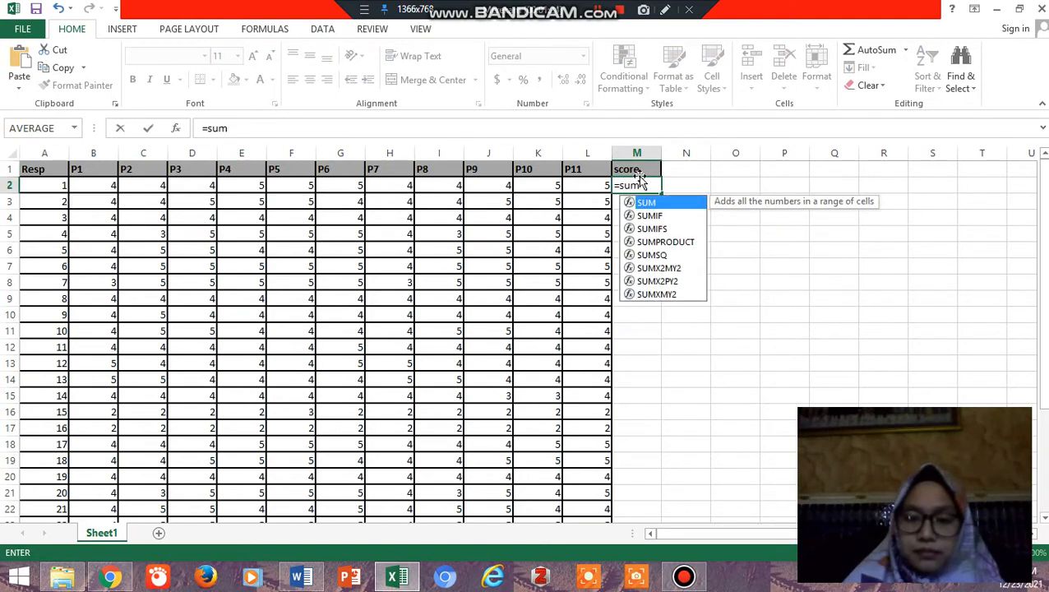
type("(")
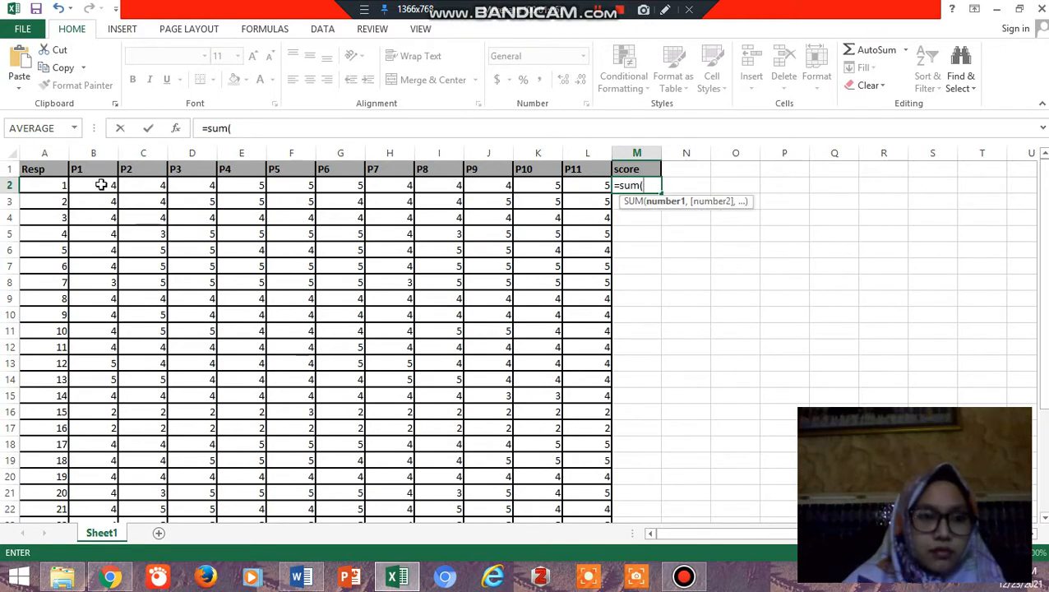
left_click(100, 184)
key("F8")
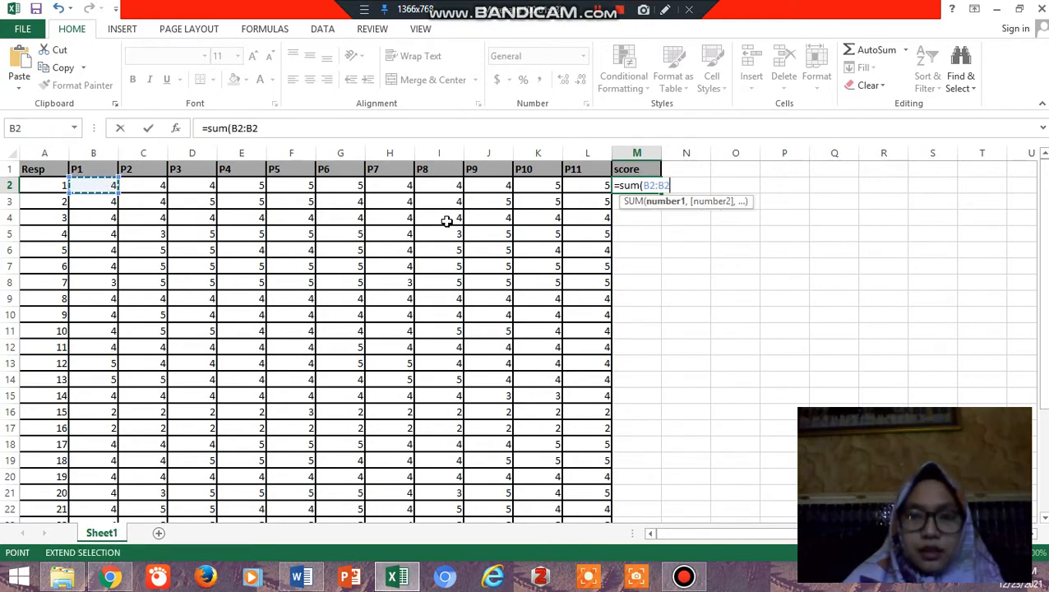
left_click(575, 188)
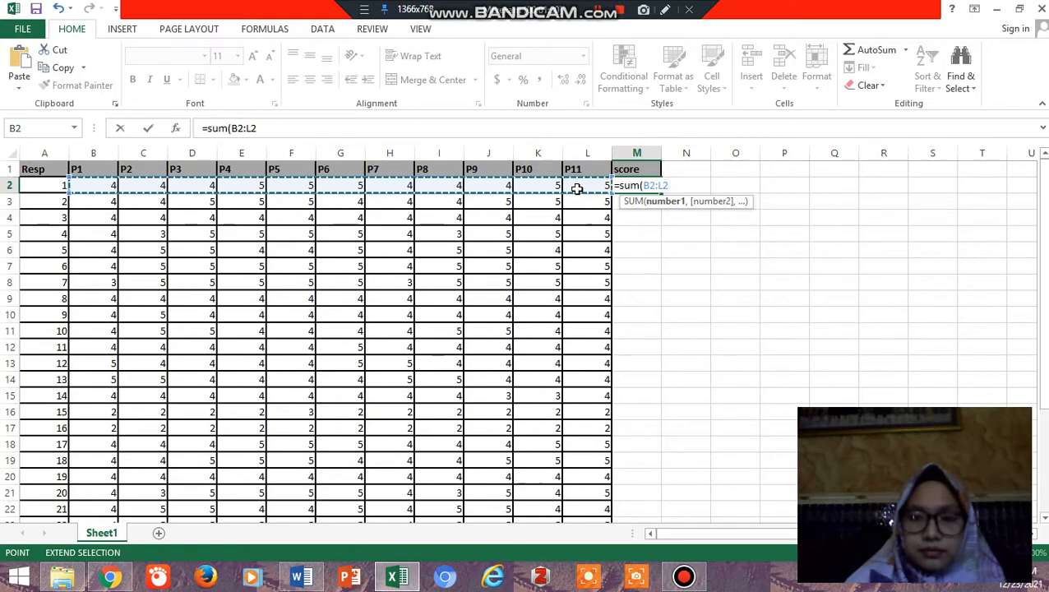
key("Return")
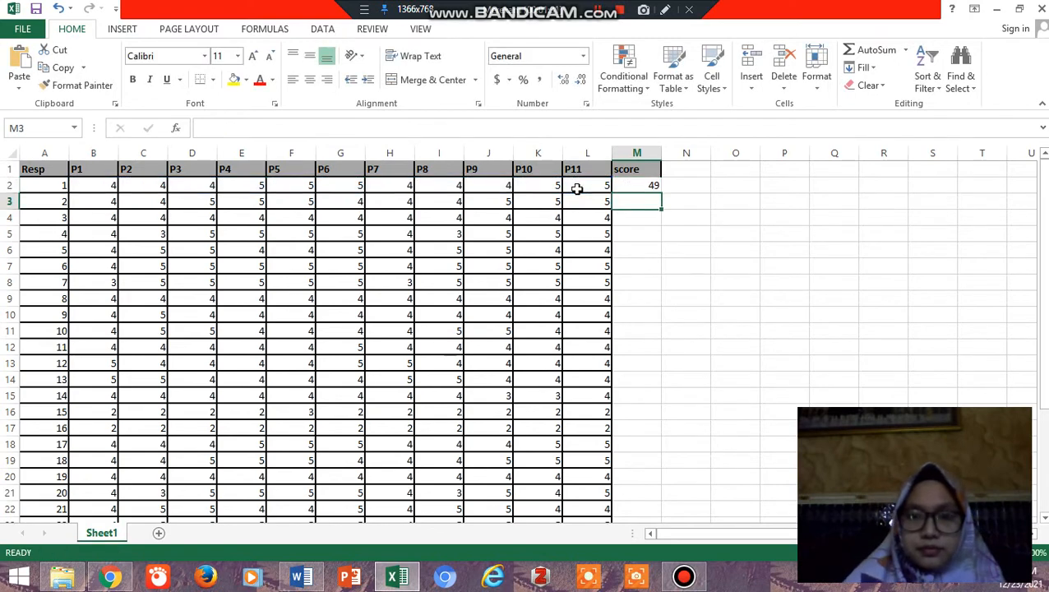
Step: Fill the score formula from M2 down to M31 for all respondents
left_click(651, 188)
left_click_drag(659, 194, 638, 480)
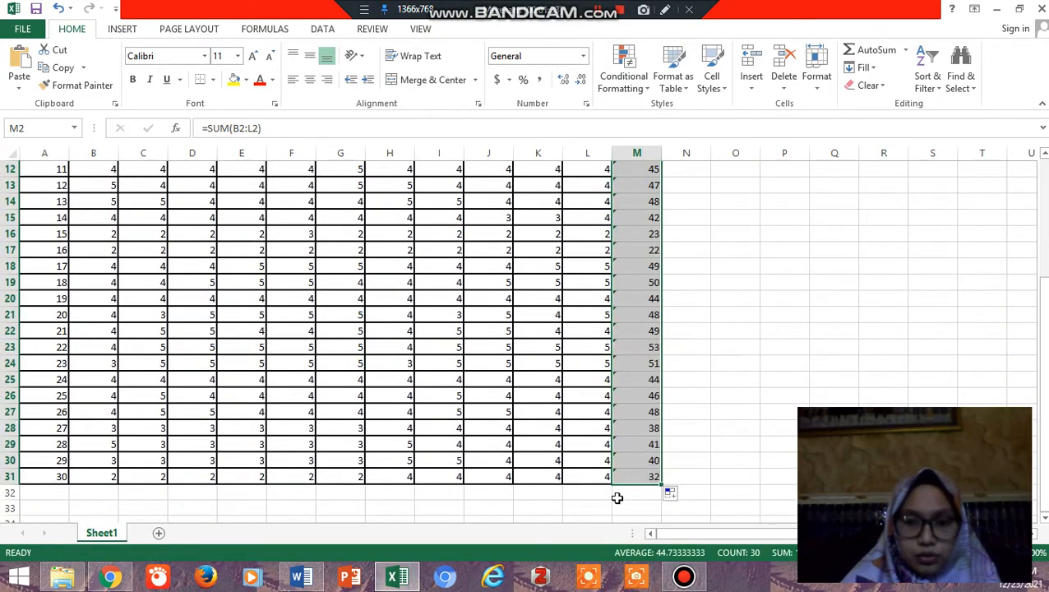
scroll(687, 238, "up", 4)
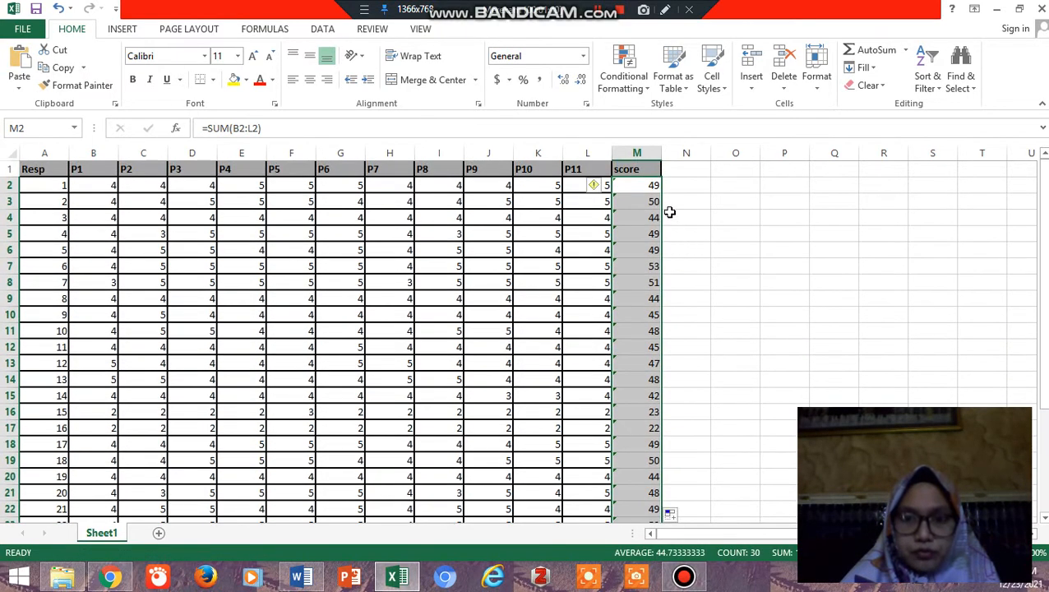
left_click(674, 188)
Step: Switch to the Word document and read the validity criteria comparing r hitung with r tabel on page 2
left_click(313, 580)
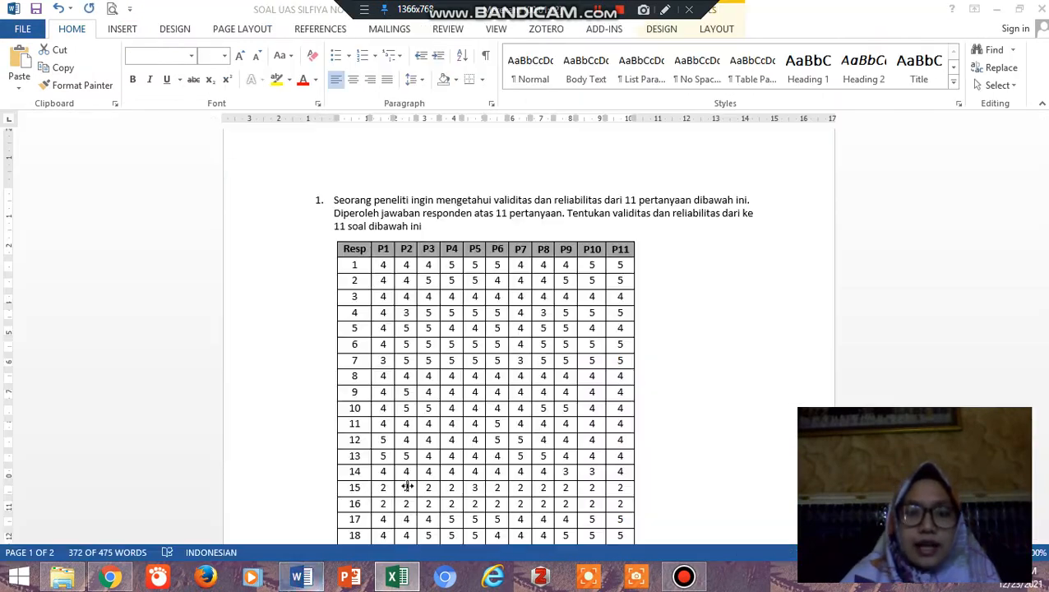
scroll(538, 346, "down", 10)
scroll(538, 346, "down", 5)
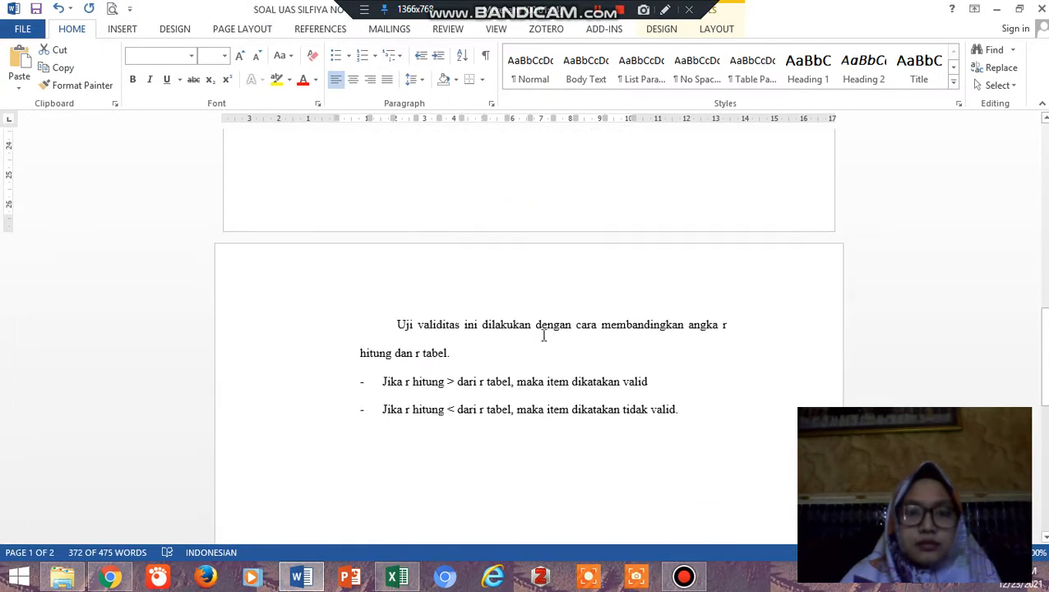
left_click(461, 239)
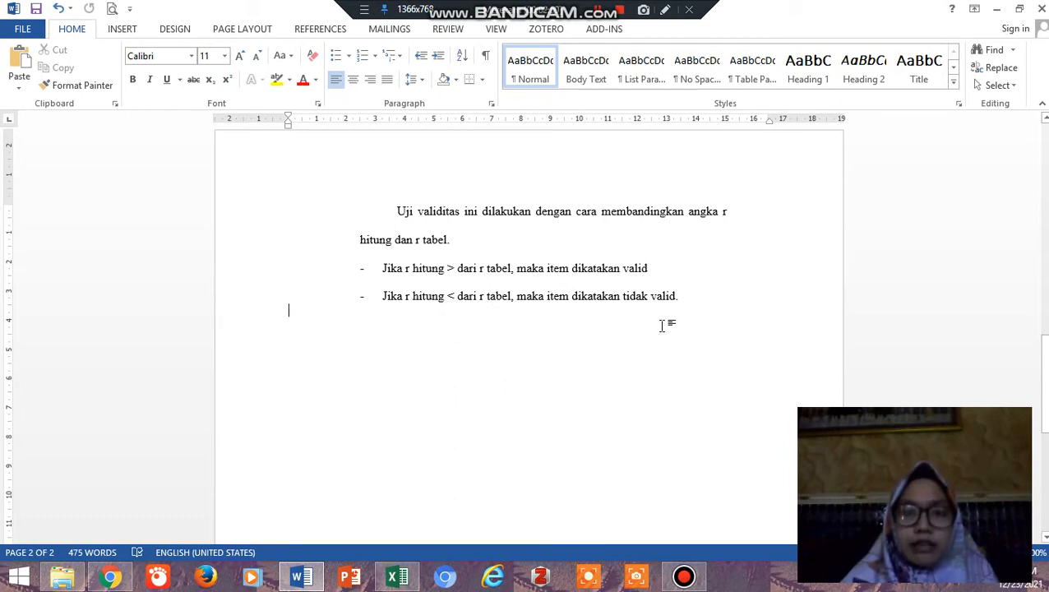
scroll(664, 327, "up", 1)
scroll(664, 326, "up", 2)
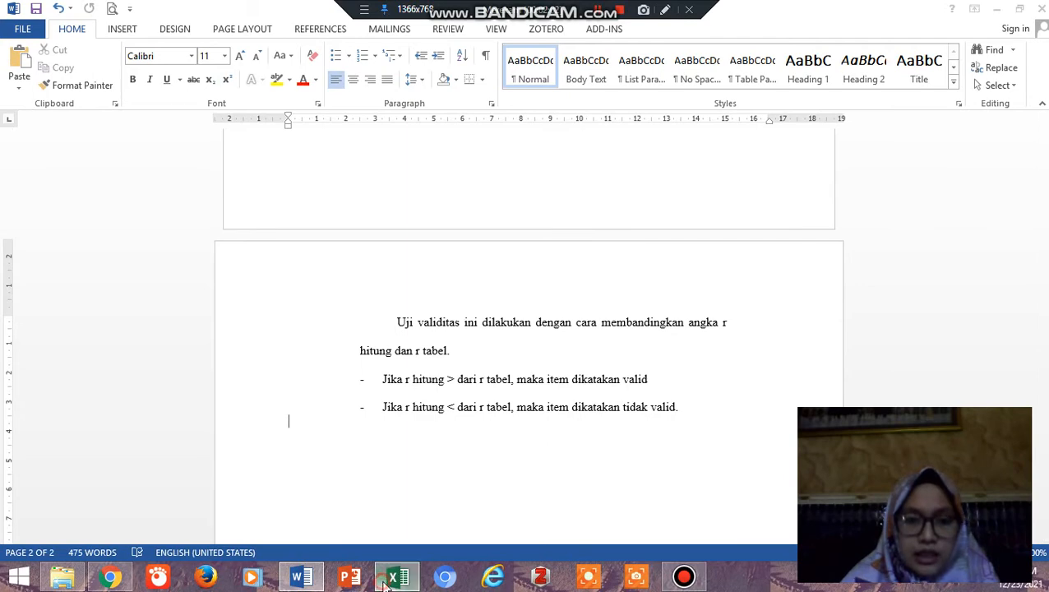
Step: Switch back to the Excel workbook and label cell A32, below the last respondent, "r hitung"
left_click(397, 577)
scroll(341, 474, "down", 8)
left_click(58, 283)
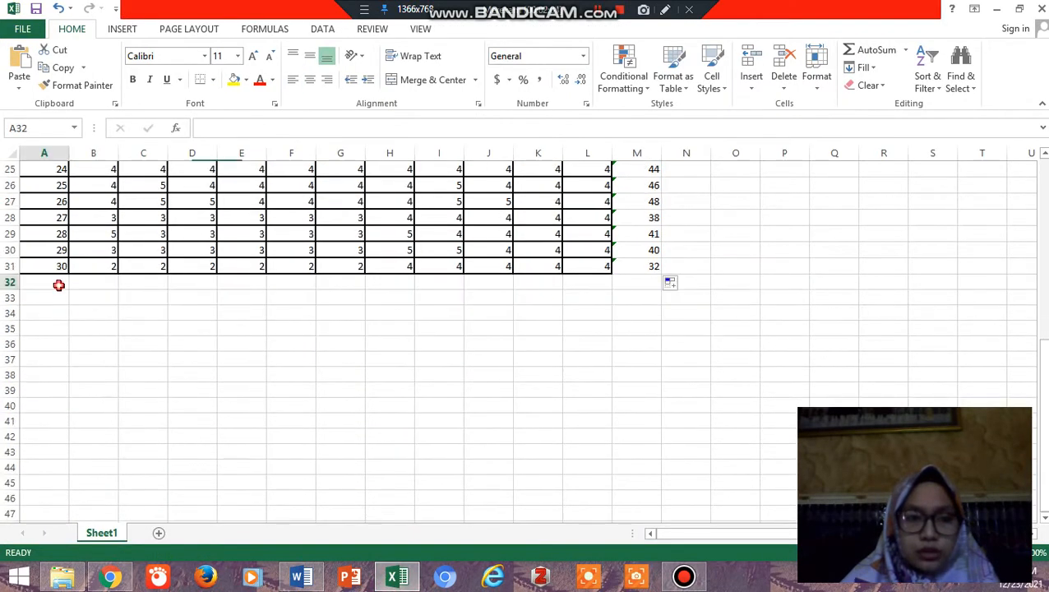
type("r h")
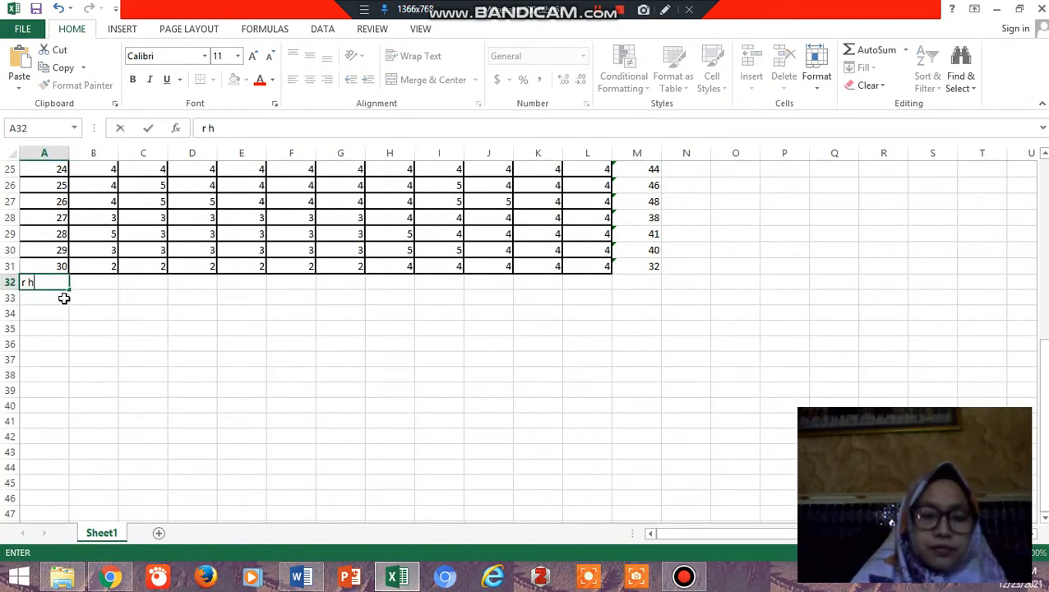
type("itung")
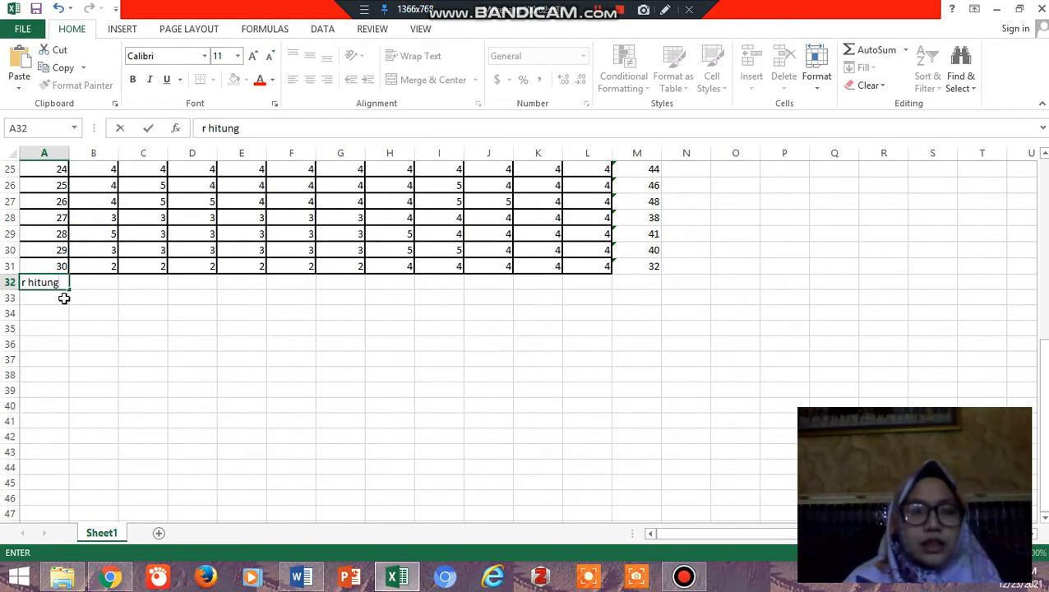
Step: Enter a formula in B32 that correlates the P1 answers with the total scores, =PEARSON(B2:B31,$M$2:$M$31)
left_click(83, 282)
type("=")
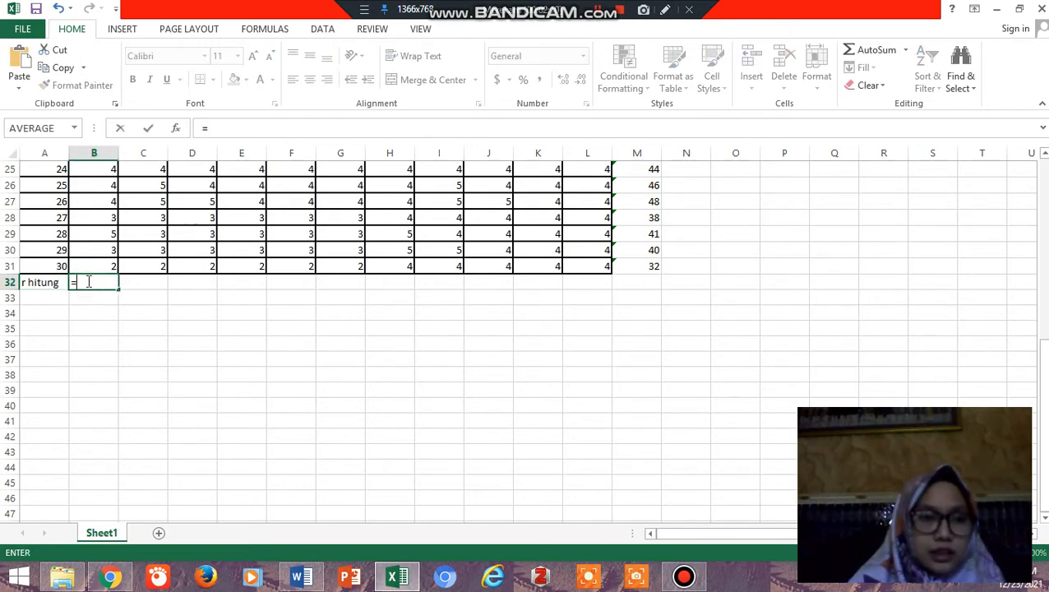
type("pearson")
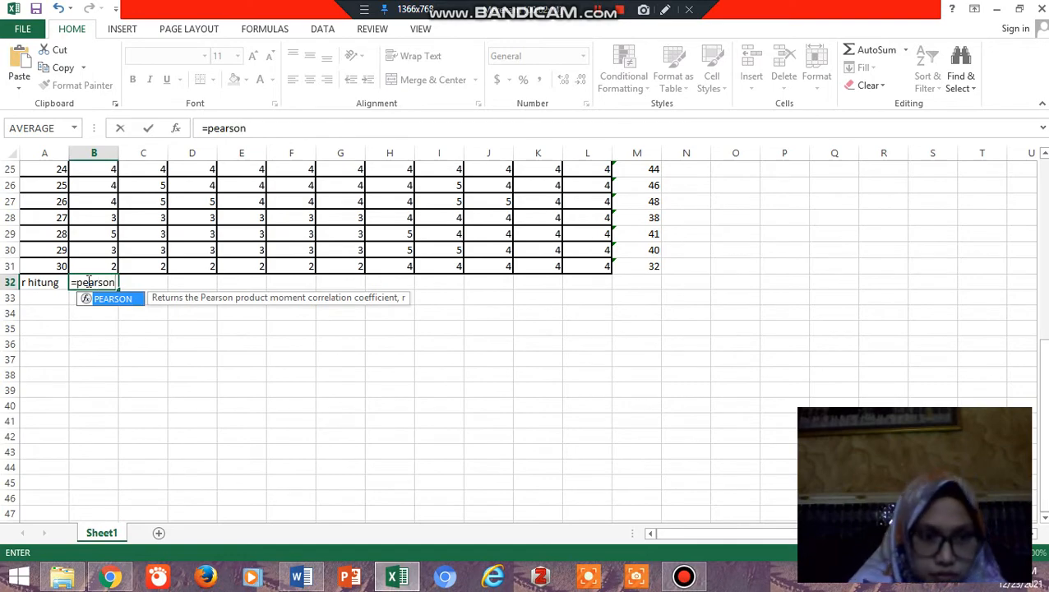
type("(")
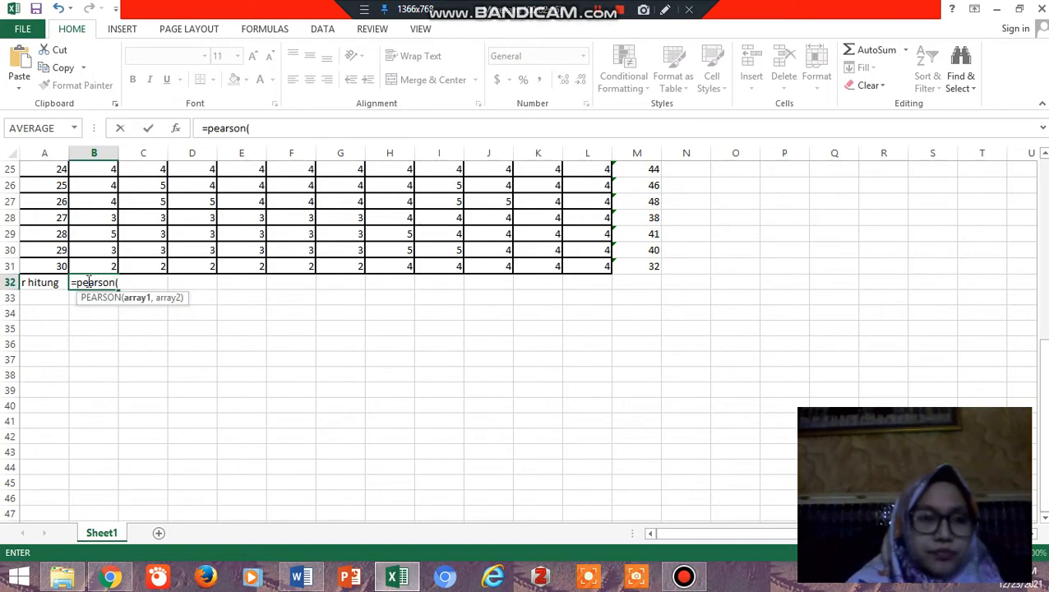
scroll(89, 282, "up", 8)
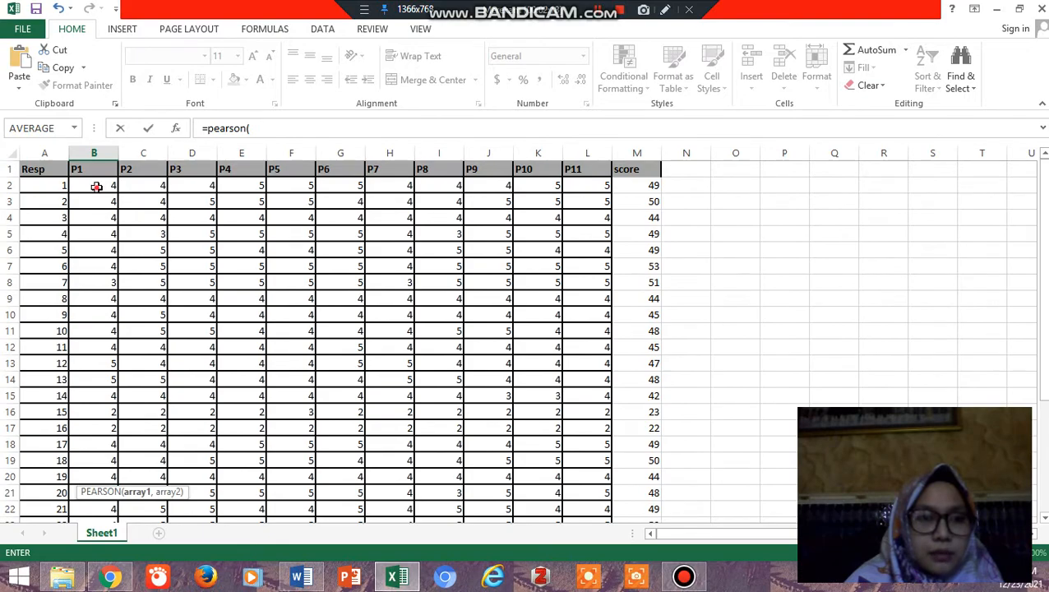
left_click_drag(96, 186, 69, 487)
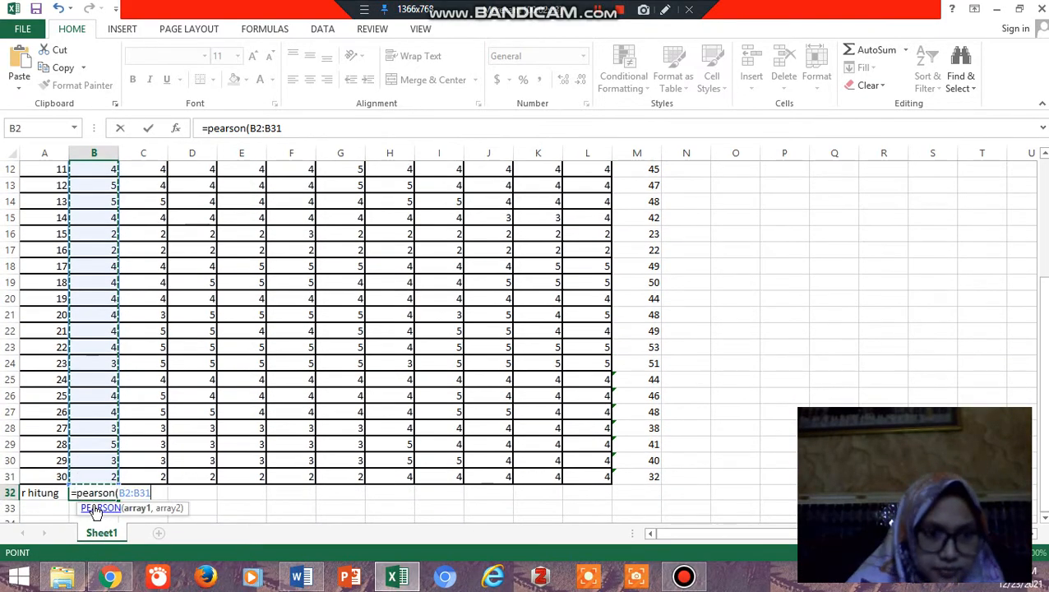
type(",")
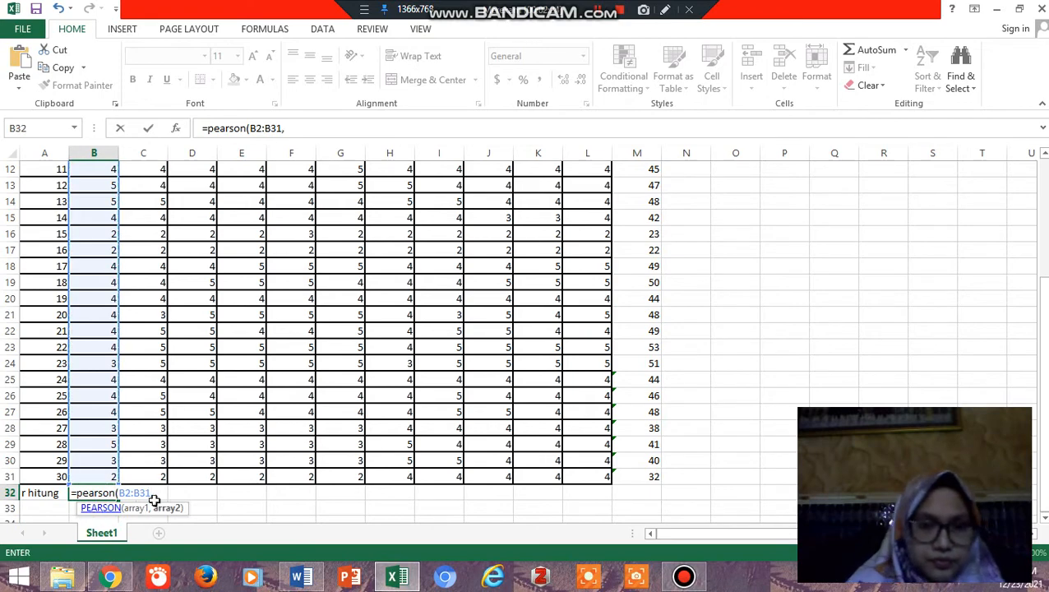
scroll(452, 503, "up", 4)
scroll(303, 513, "down", 5)
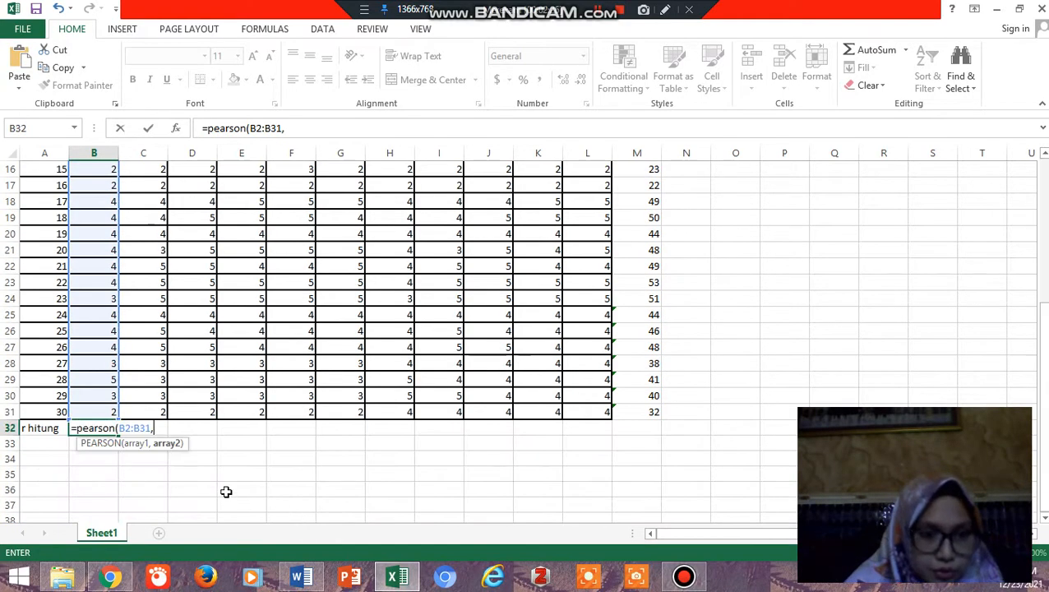
scroll(677, 377, "up", 5)
left_click_drag(638, 186, 646, 484)
key("F4")
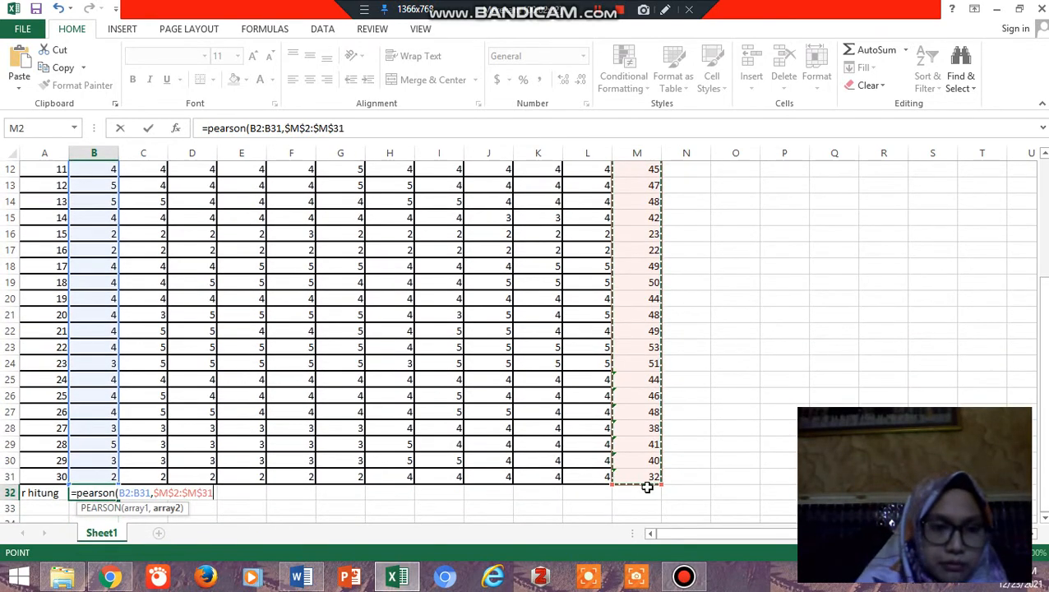
type(")")
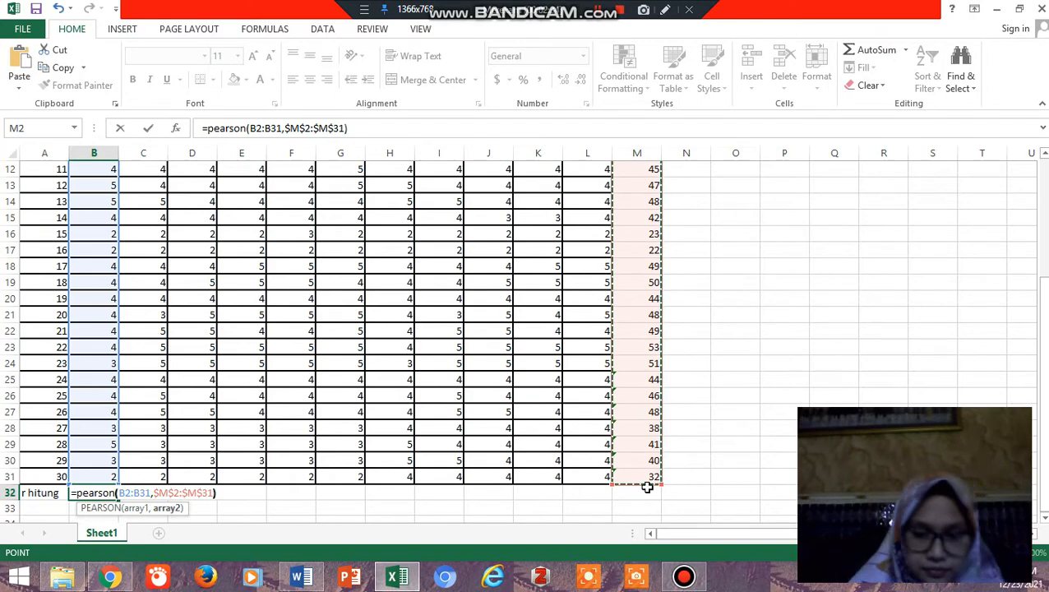
key("Return")
Step: Fill the r hitung formula from B32 across to L32 for all items and label cell A33 "r tabel"
scroll(466, 447, "down", 2)
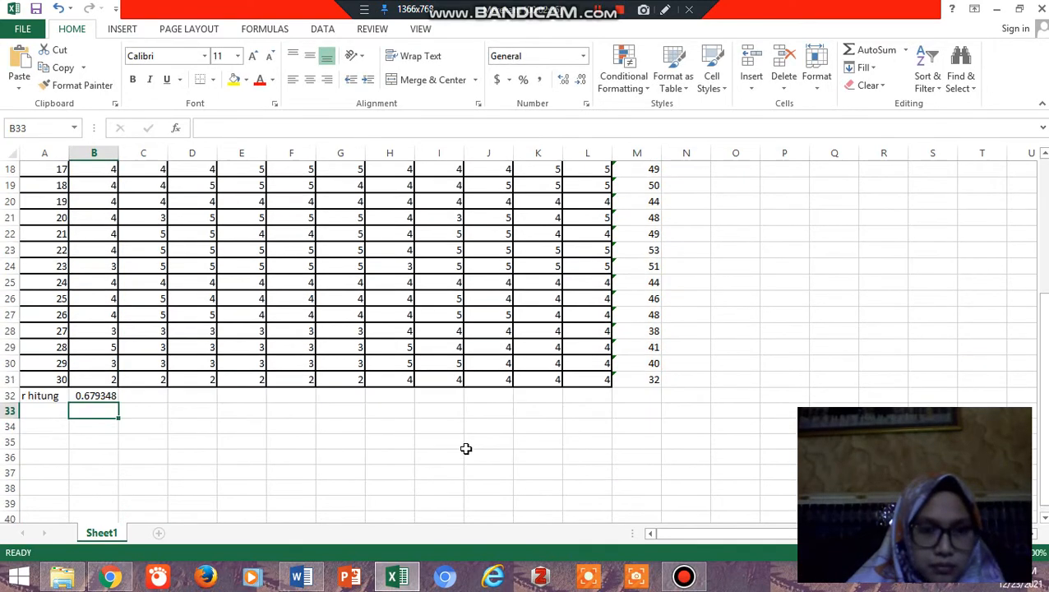
left_click(84, 396)
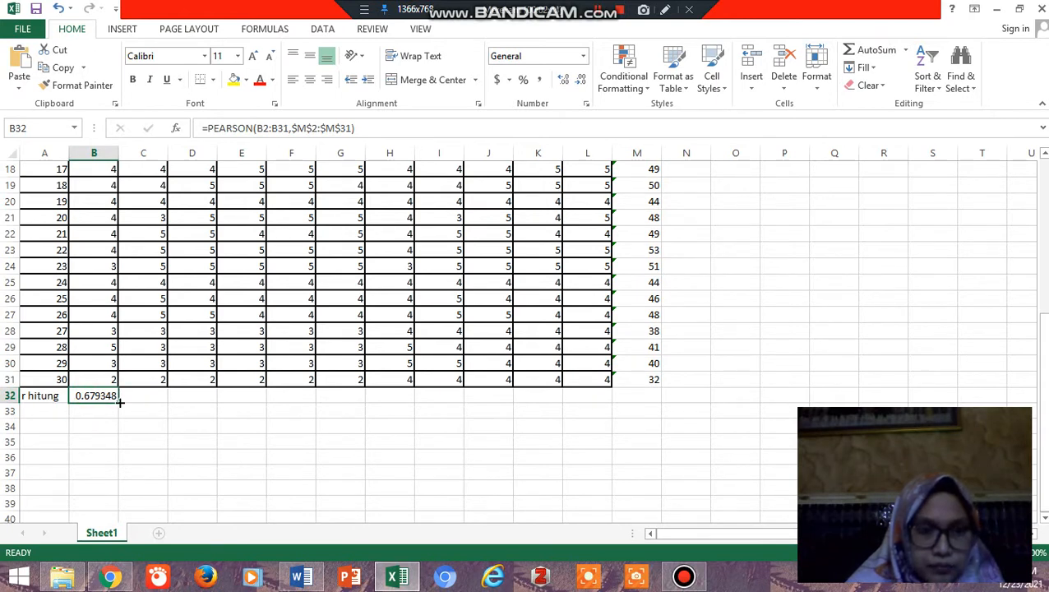
left_click_drag(119, 401, 609, 405)
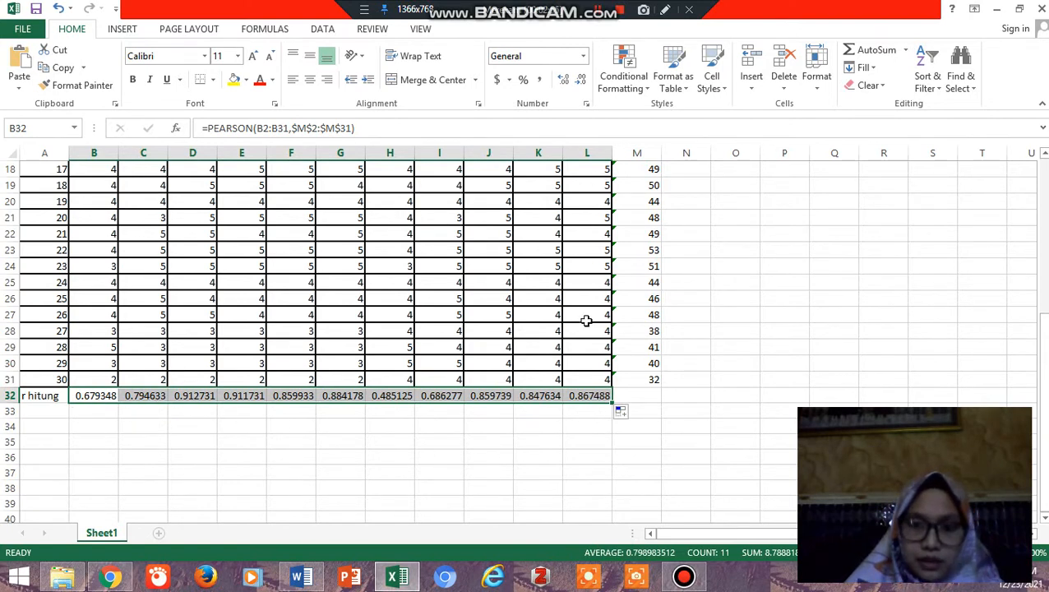
left_click(50, 419)
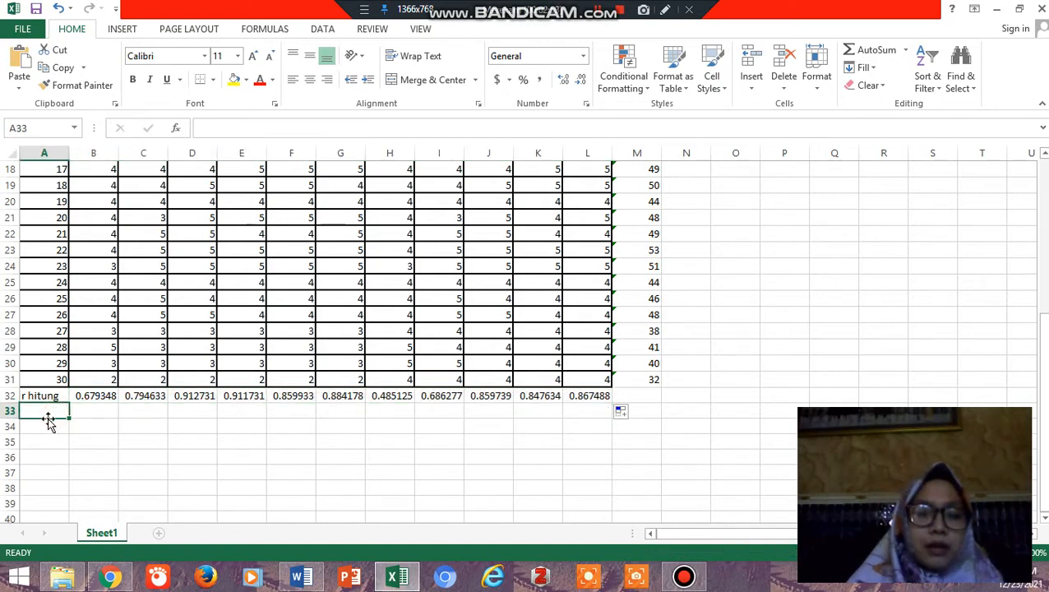
type("r tabel")
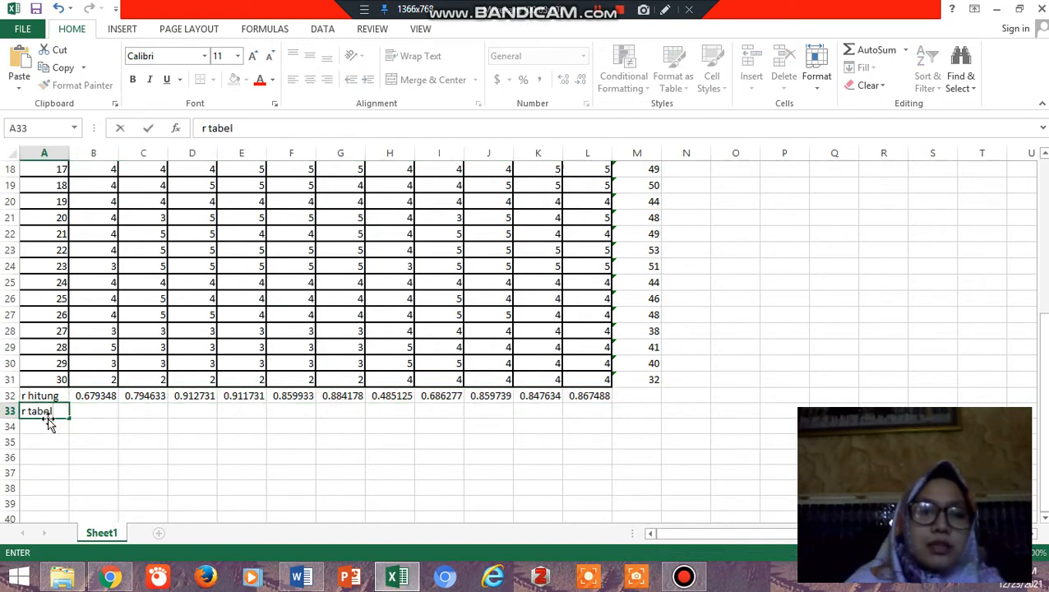
Step: Switch to the Tabel r page in Chrome and highlight the critical r value for df 28 at the 0.05 significance level
mouse_move(119, 577)
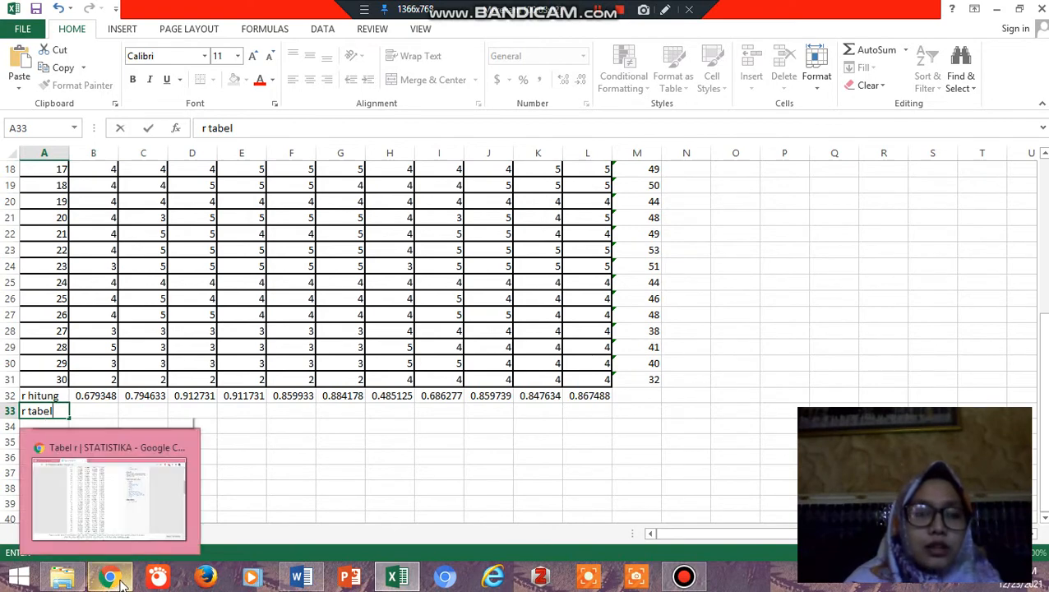
left_click(119, 578)
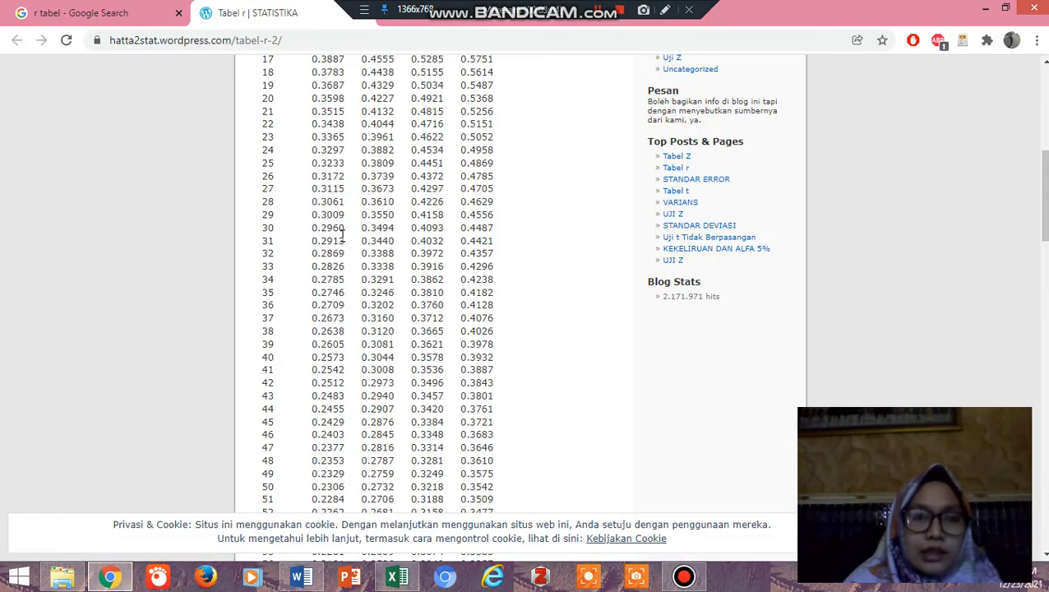
scroll(382, 246, "up", 5)
scroll(503, 218, "up", 2)
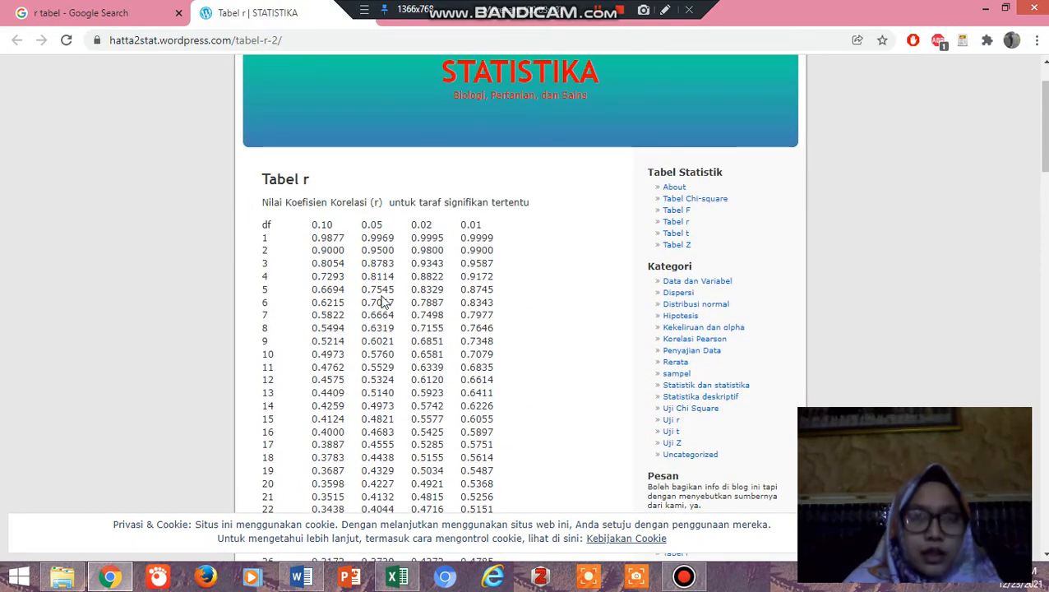
scroll(355, 325, "down", 1)
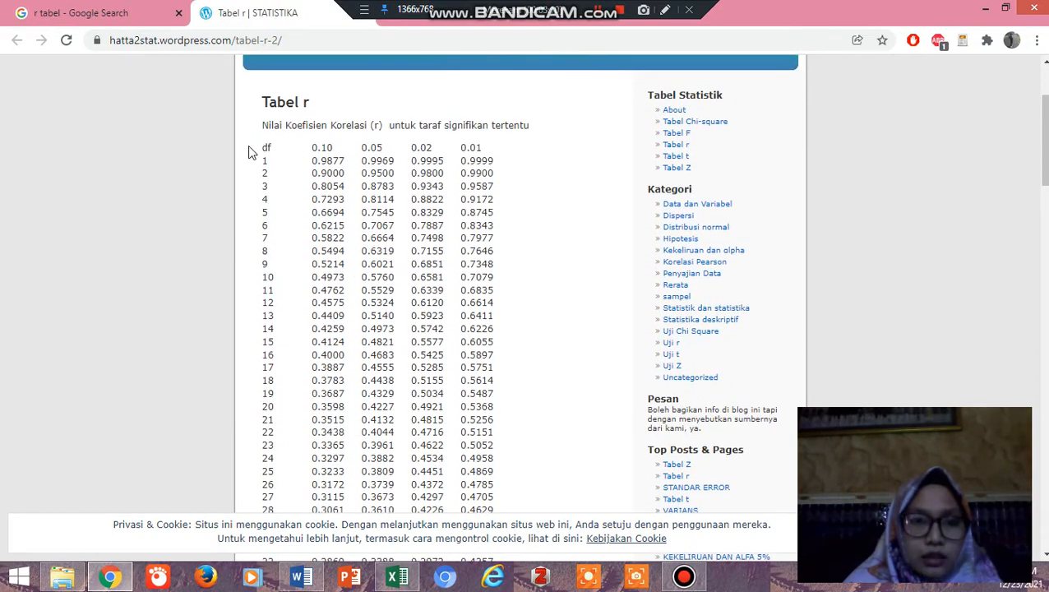
scroll(298, 378, "down", 2)
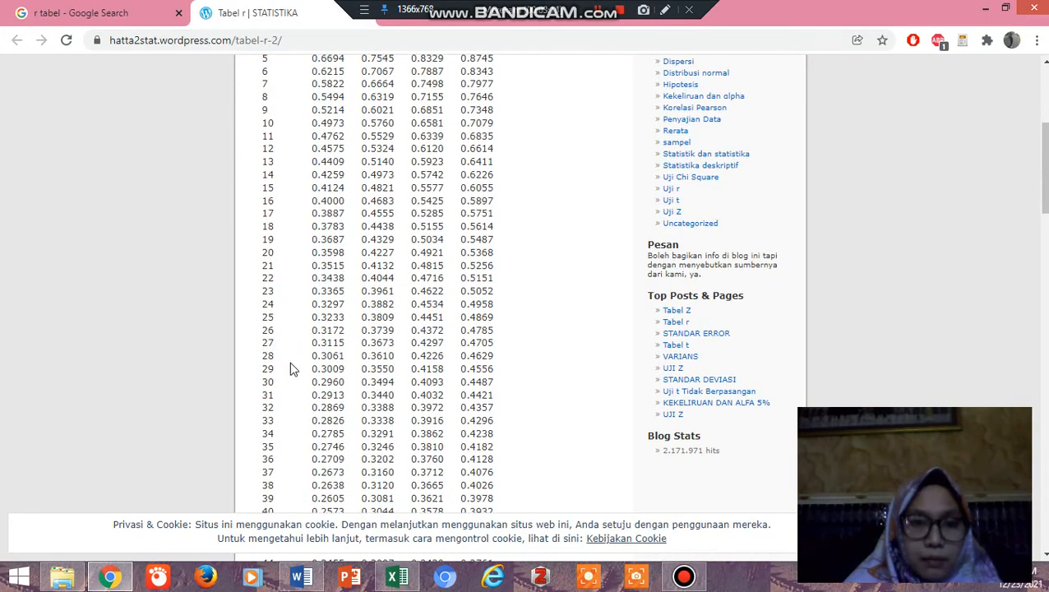
scroll(359, 317, "up", 3)
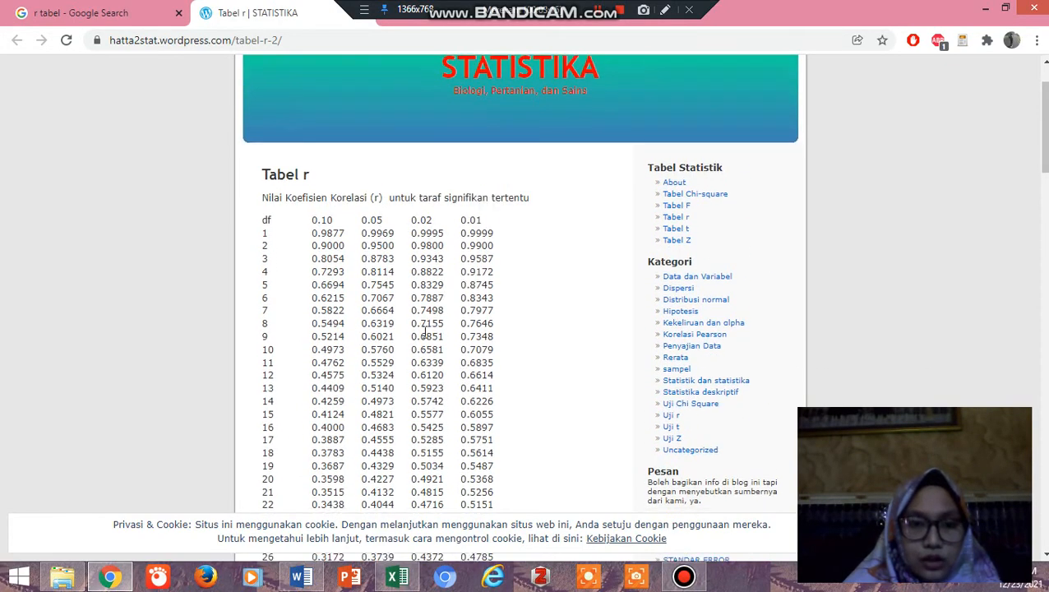
scroll(313, 231, "down", 4)
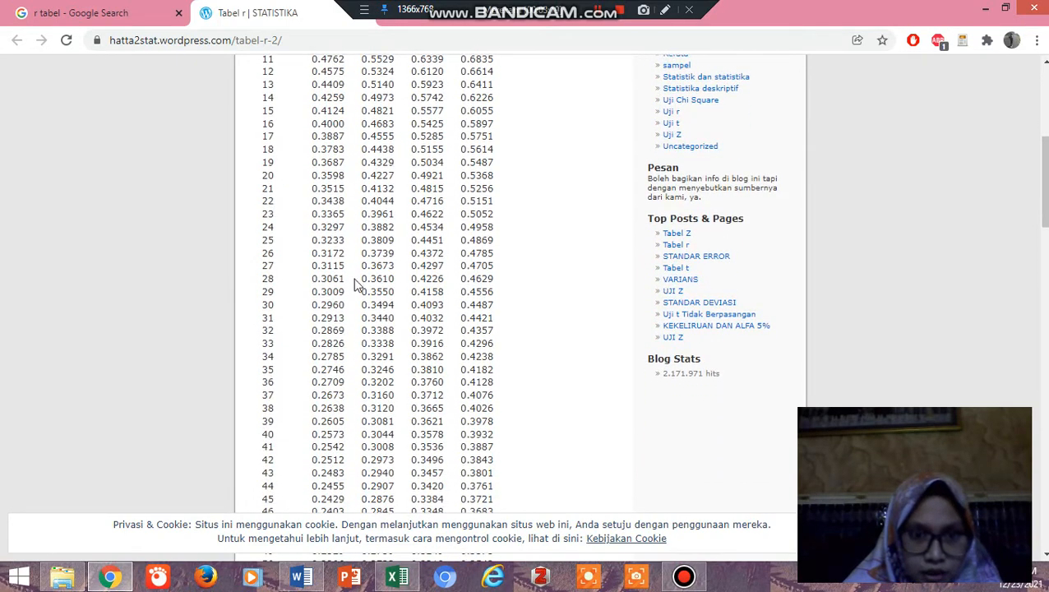
left_click_drag(395, 283, 361, 285)
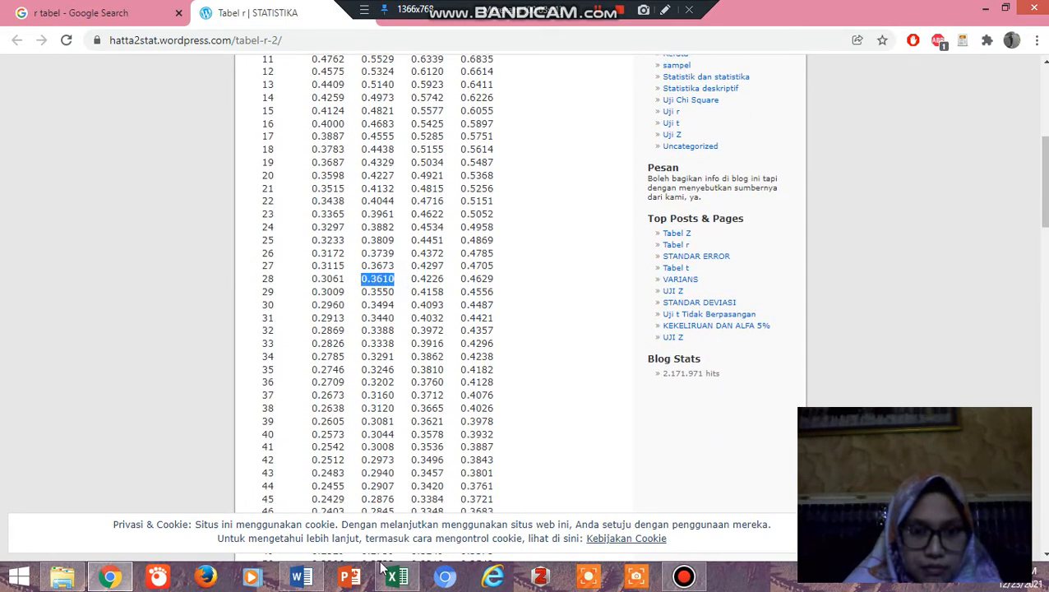
Step: Switch back to the Excel workbook and enter 0.3610 as the r tabel value in B33
mouse_move(384, 570)
left_click(226, 426)
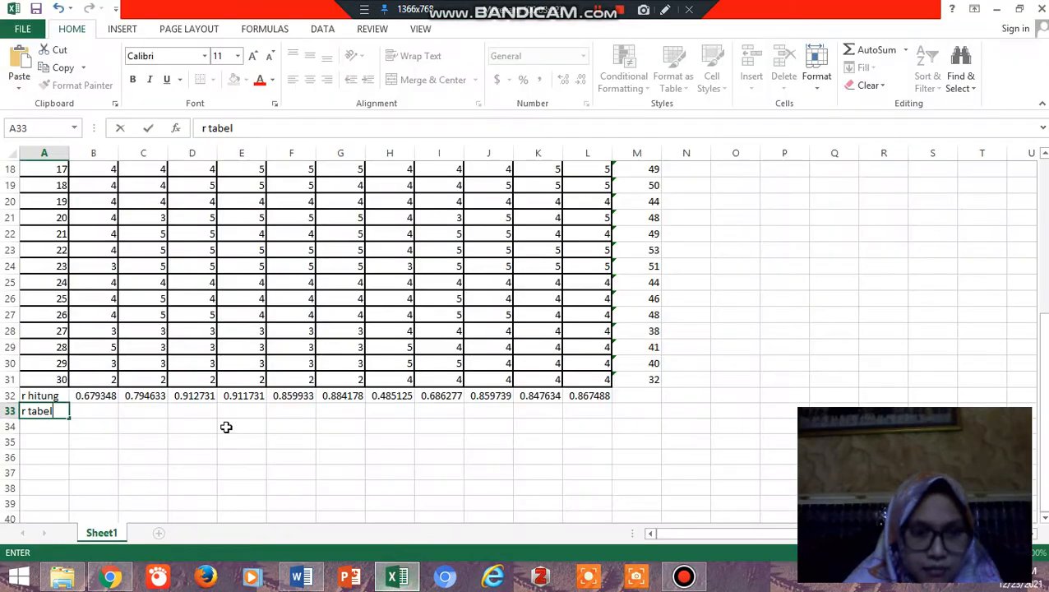
left_click(107, 408)
type("0")
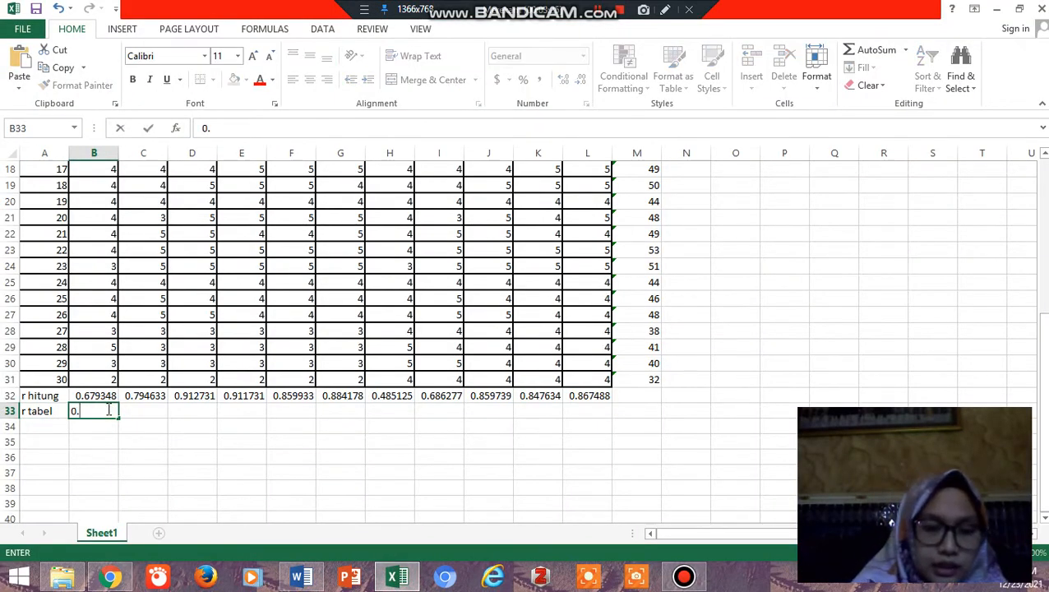
type(".3610")
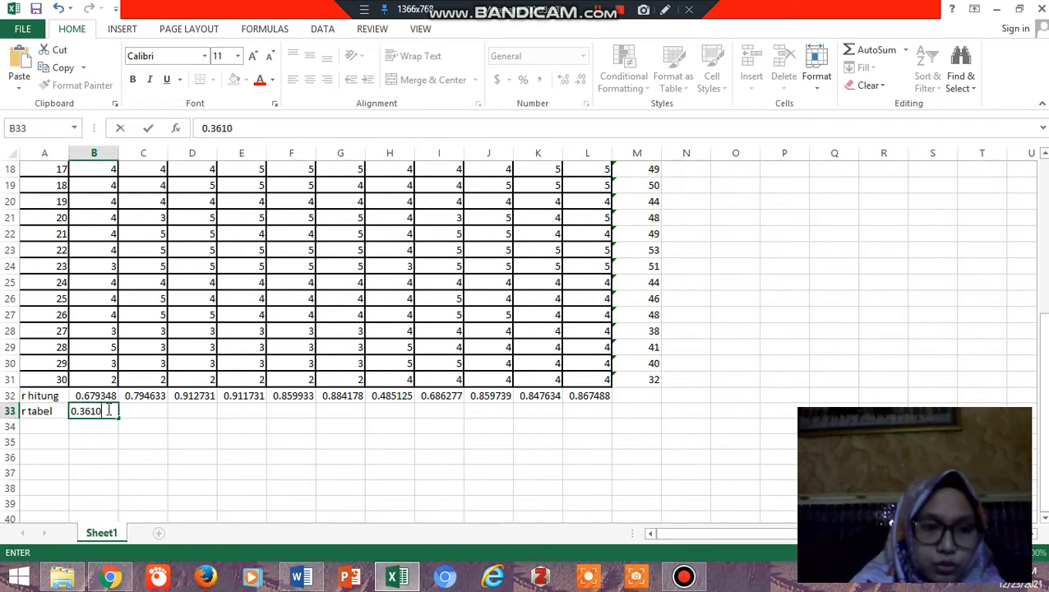
key("Return")
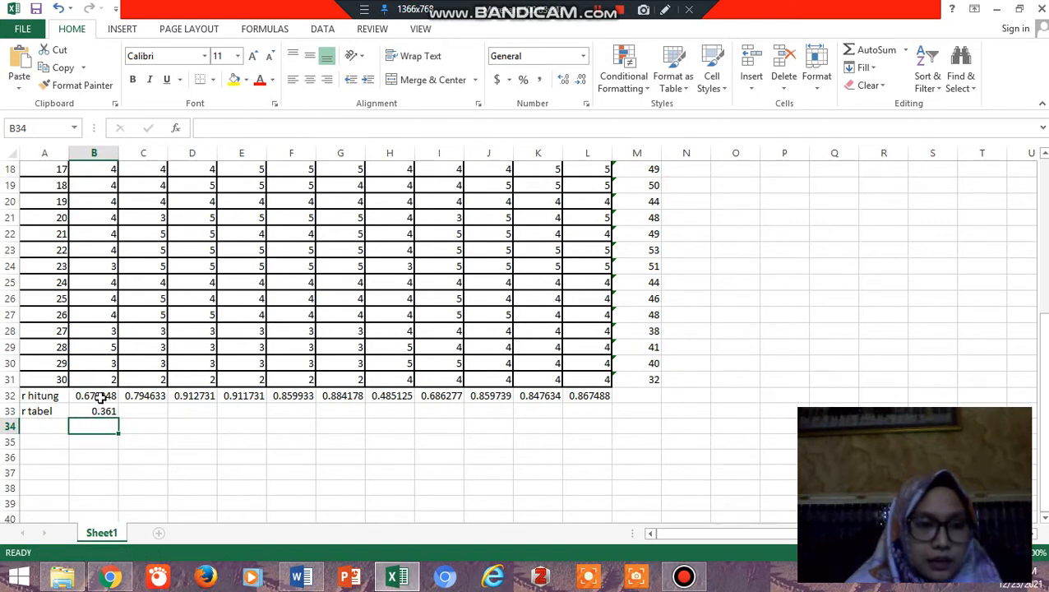
Step: Start an IF formula in B34 that tests whether r hitung in B32 is at least the fixed r tabel value, B32>=$B$33
left_click(98, 396)
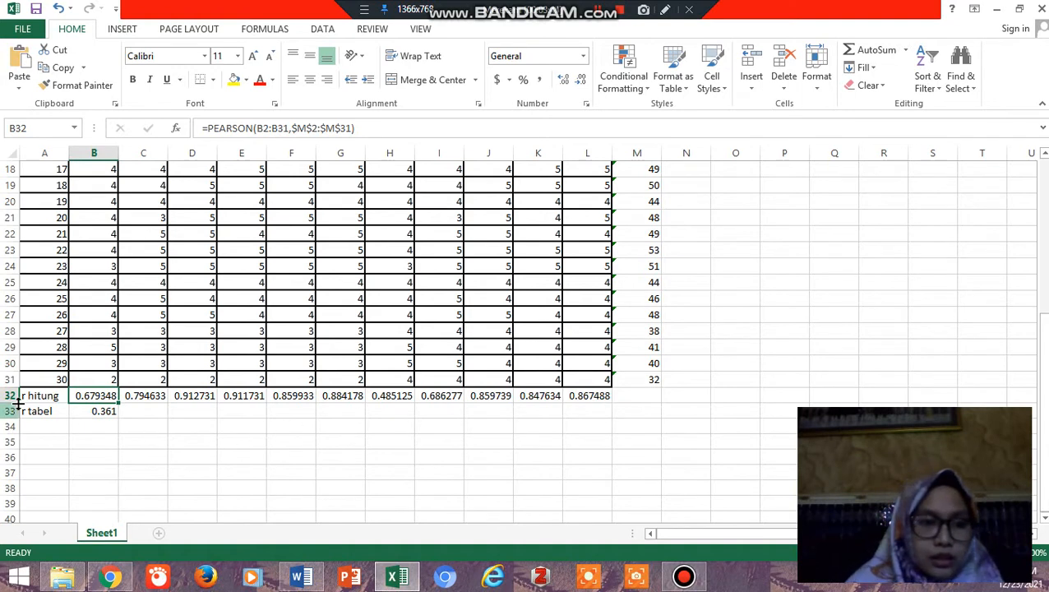
left_click(105, 425)
type("=")
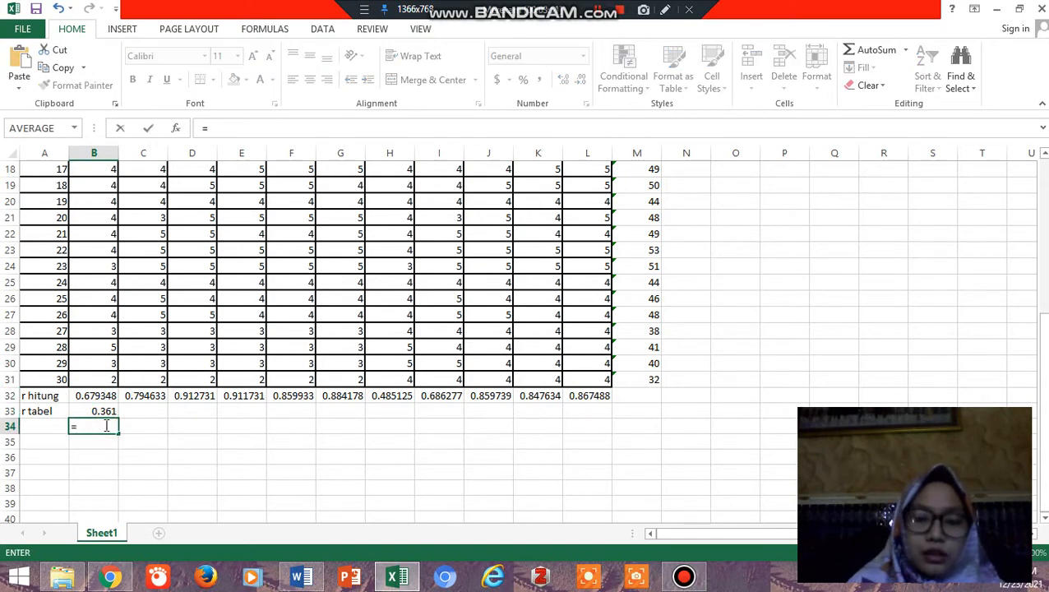
type("if")
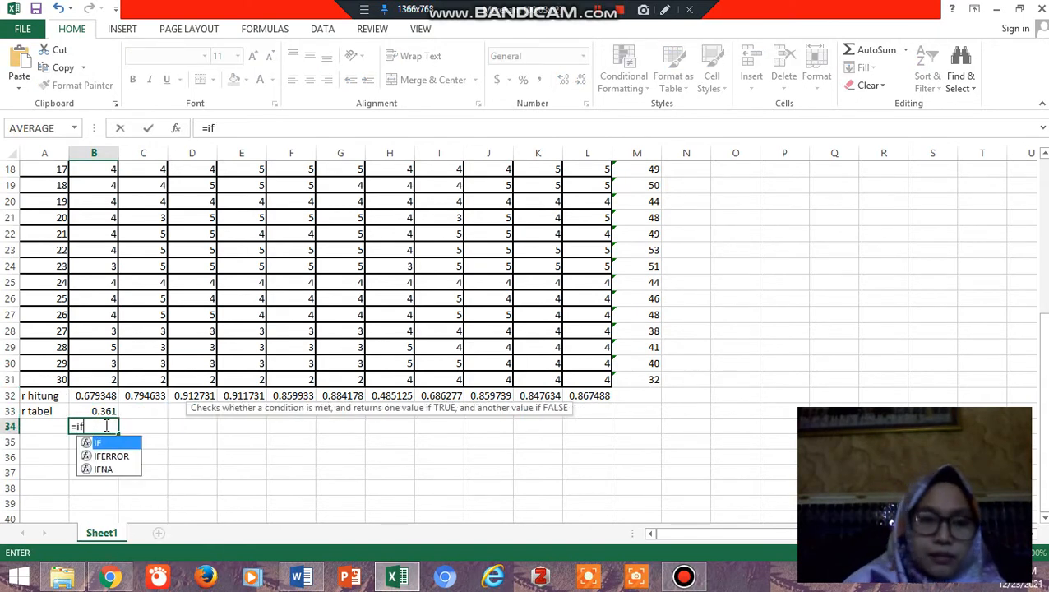
type("(")
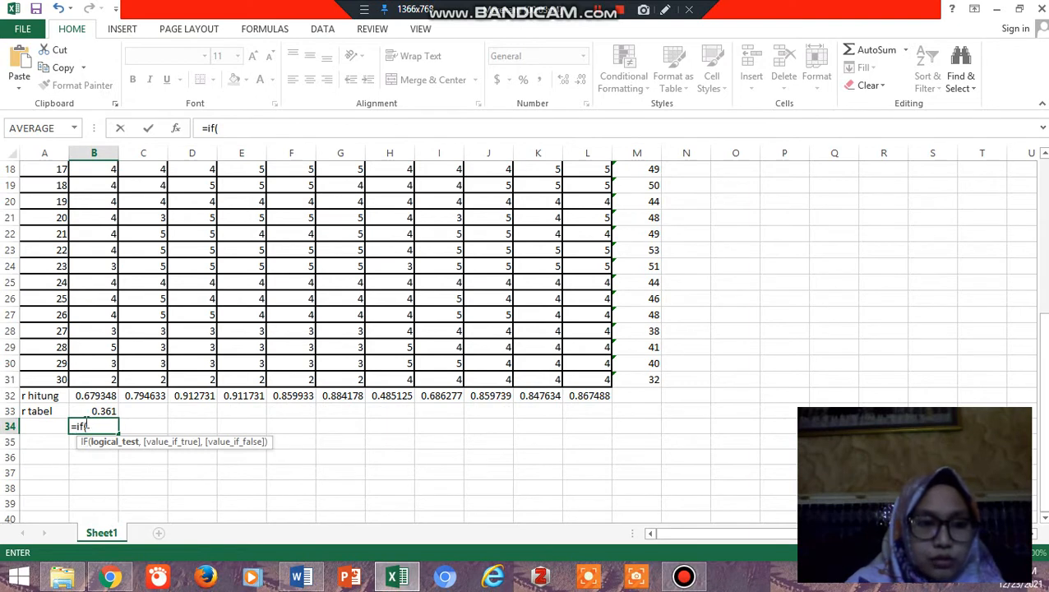
left_click(96, 398)
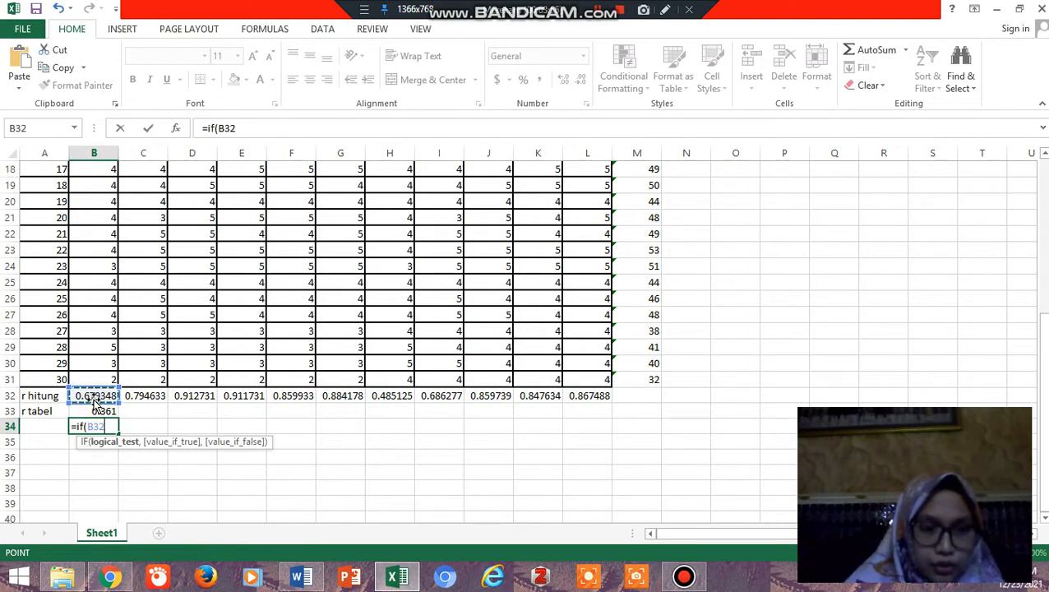
type(">")
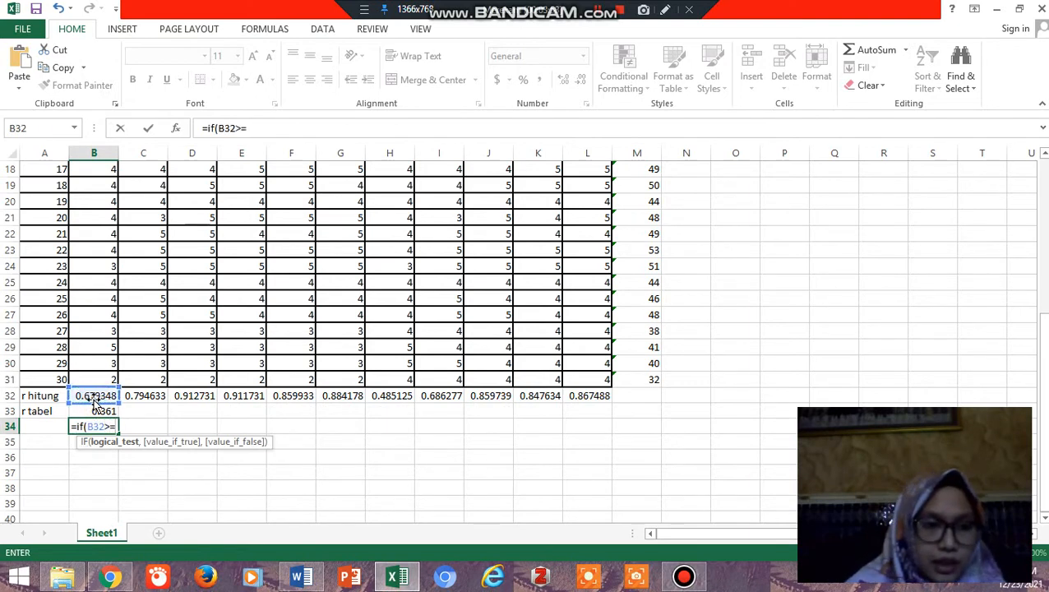
type("=")
left_click(105, 411)
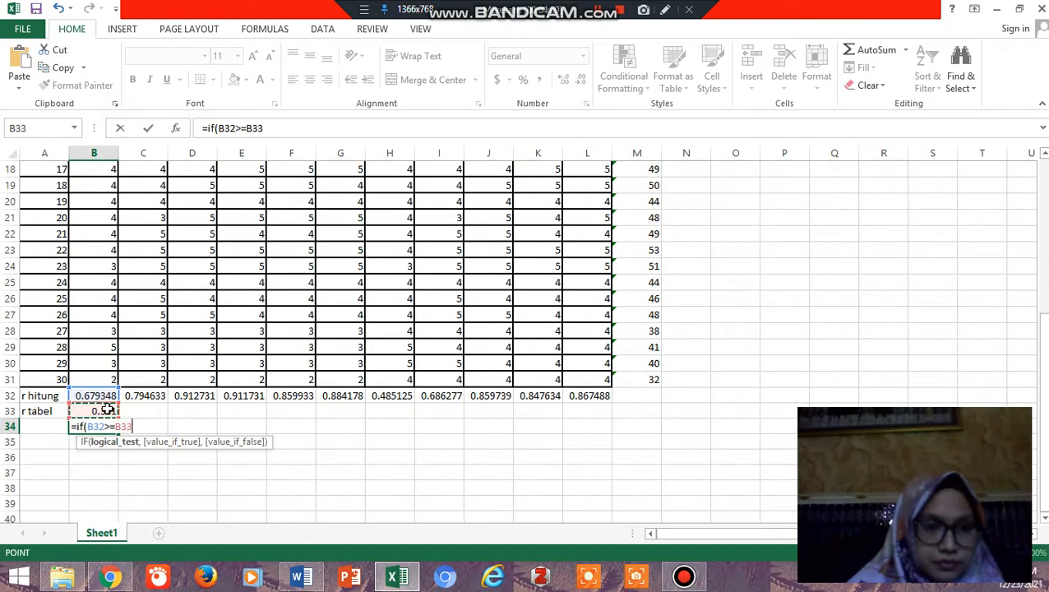
key("F4")
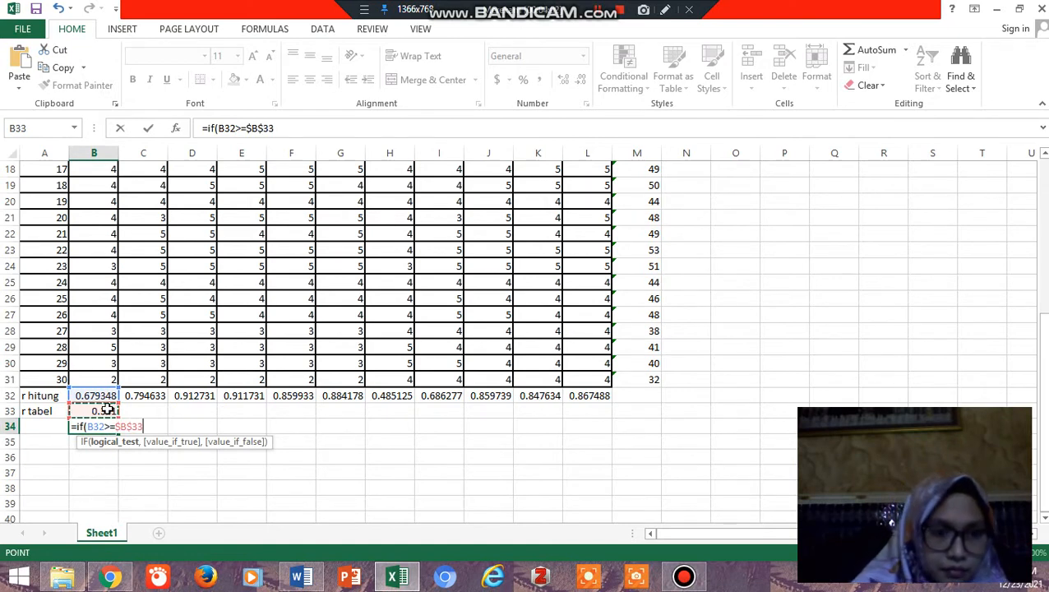
Step: Complete the B34 formula with the results "VALID" and "TIDAK" and fill it across to L34
type(",\"VAL")
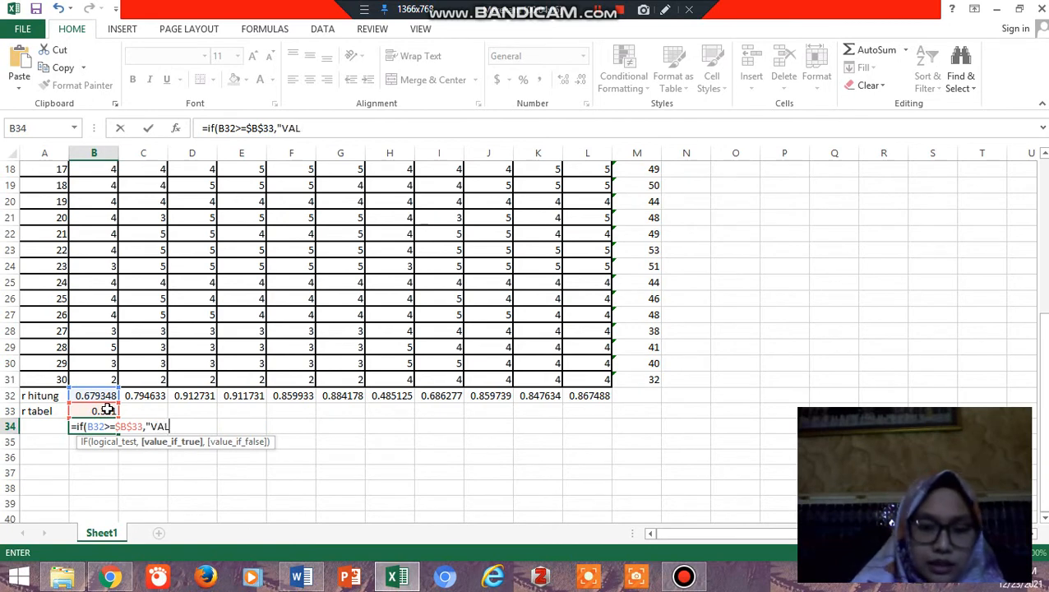
type("ID\"")
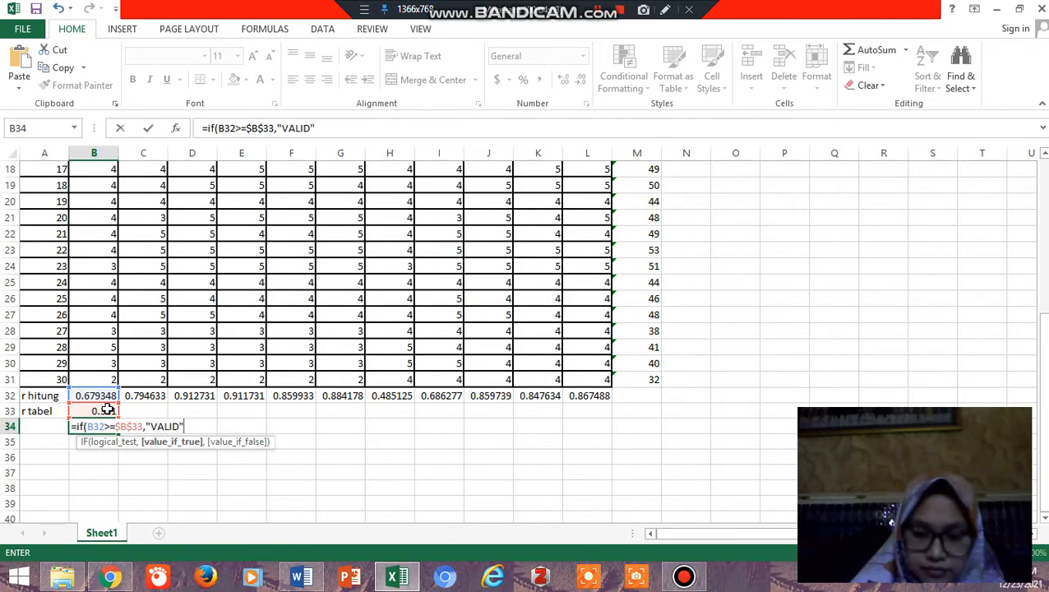
type(",\"TIDAK")
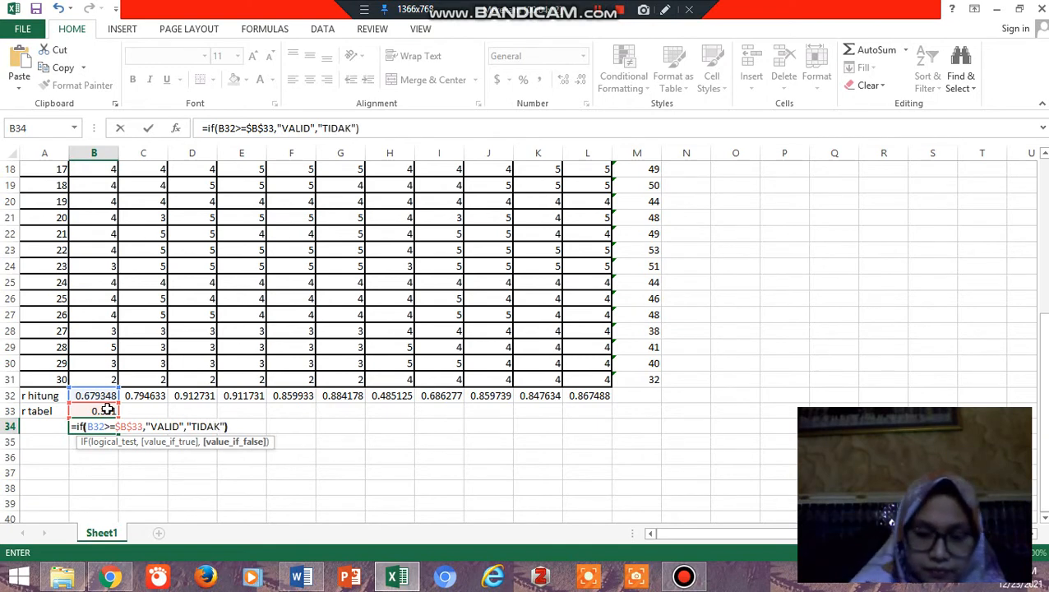
key("Return")
left_click(106, 427)
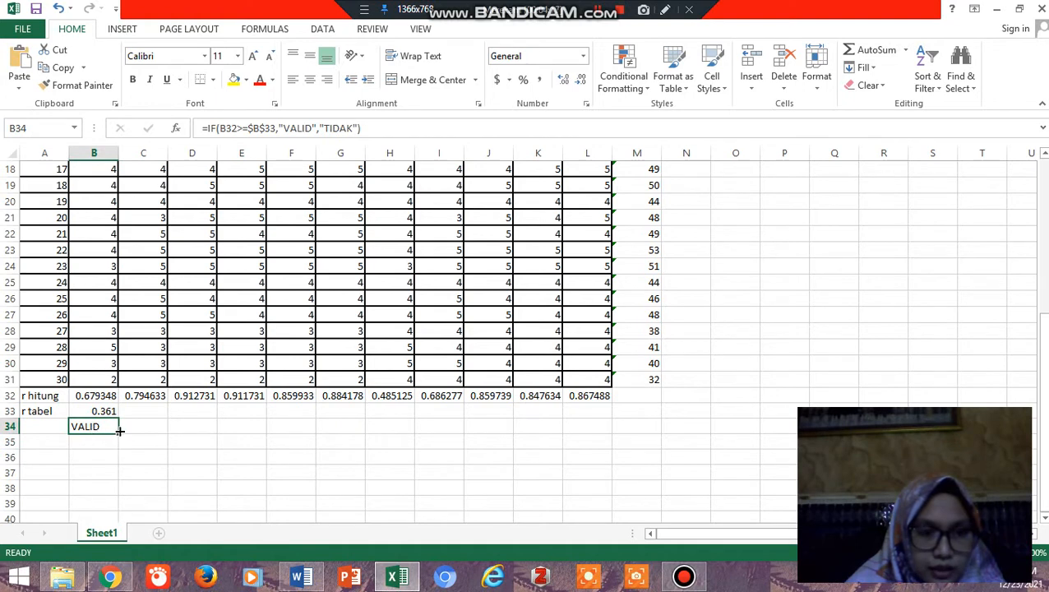
left_click_drag(119, 431, 596, 431)
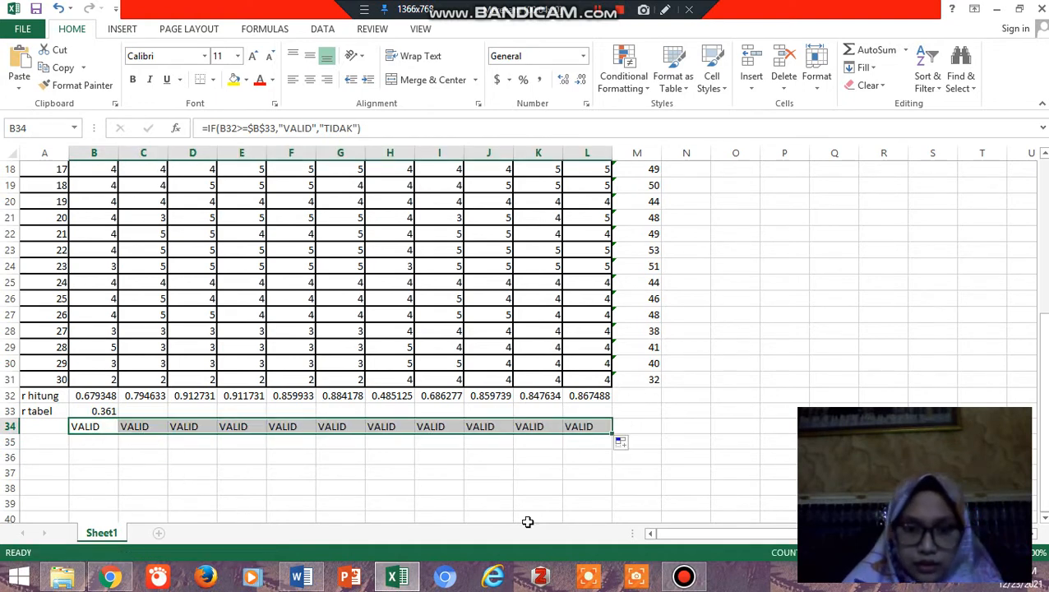
Step: Find and launch SPSS 16.0, and dismiss its startup dialog to get an empty dataset
left_click(18, 577)
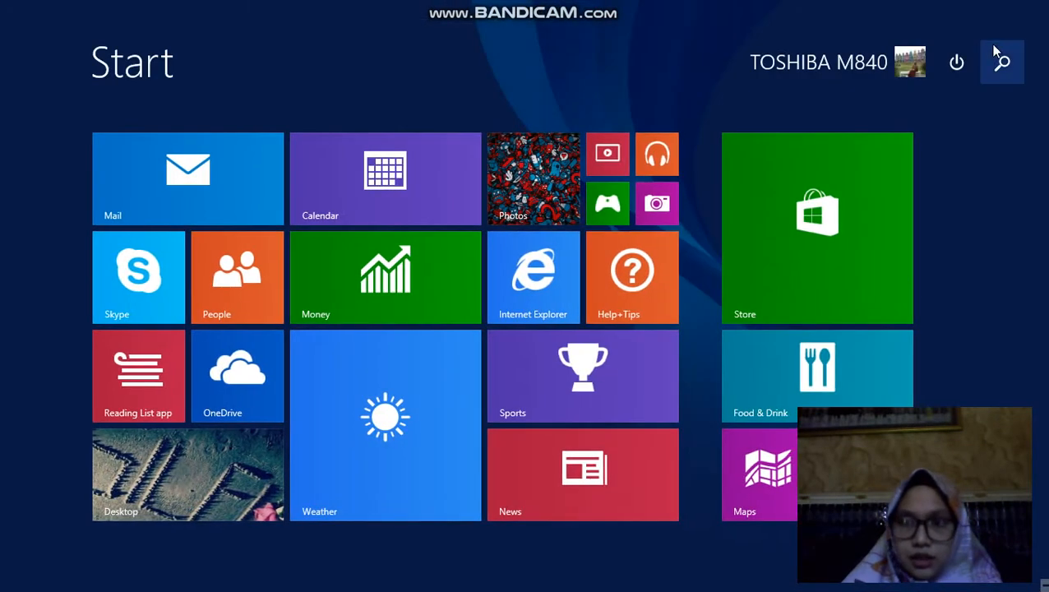
left_click(994, 51)
type("SP")
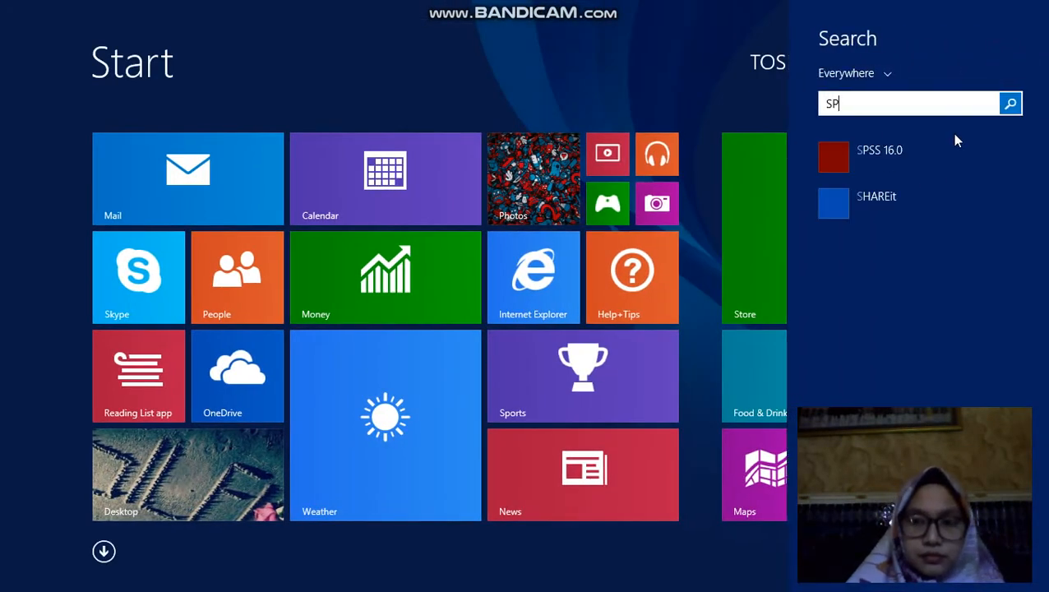
type("SS 16.0")
key("Down")
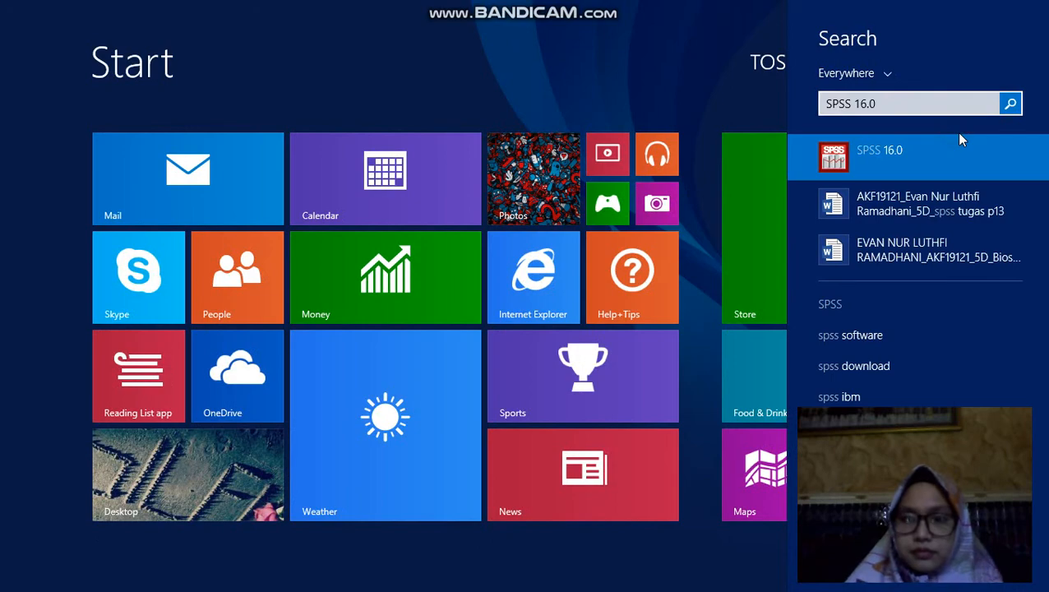
left_click(955, 142)
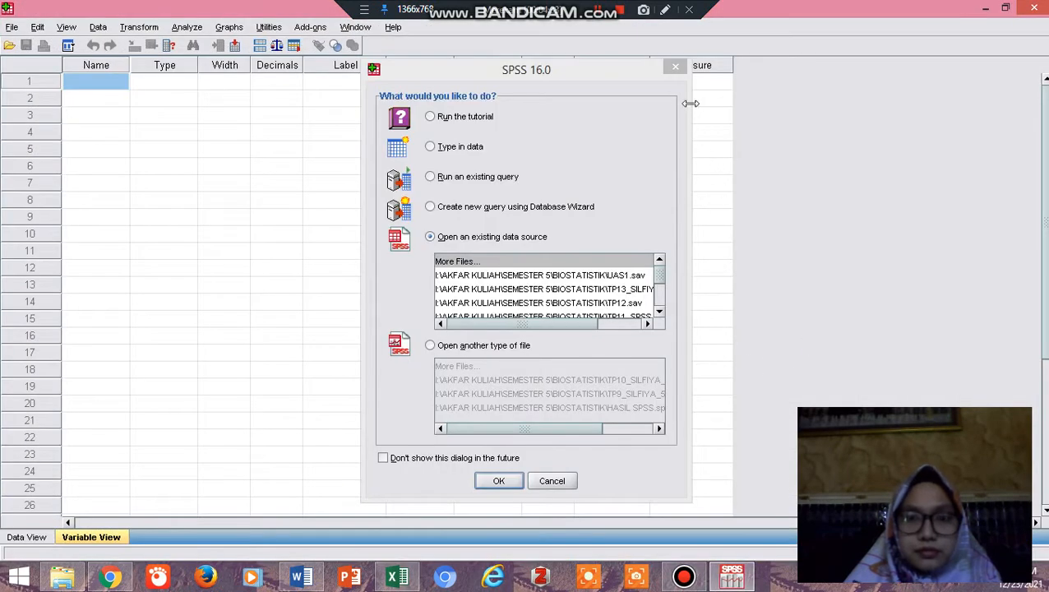
left_click(674, 66)
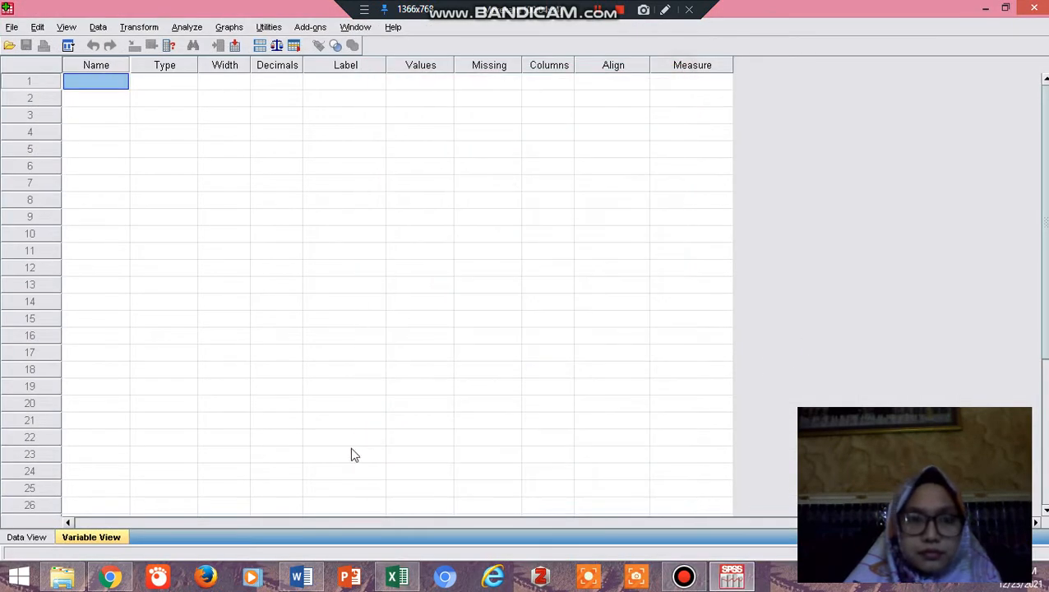
Step: Switch back to the Excel workbook and copy the answers and total scores in B2:M31 without the headers
left_click(394, 580)
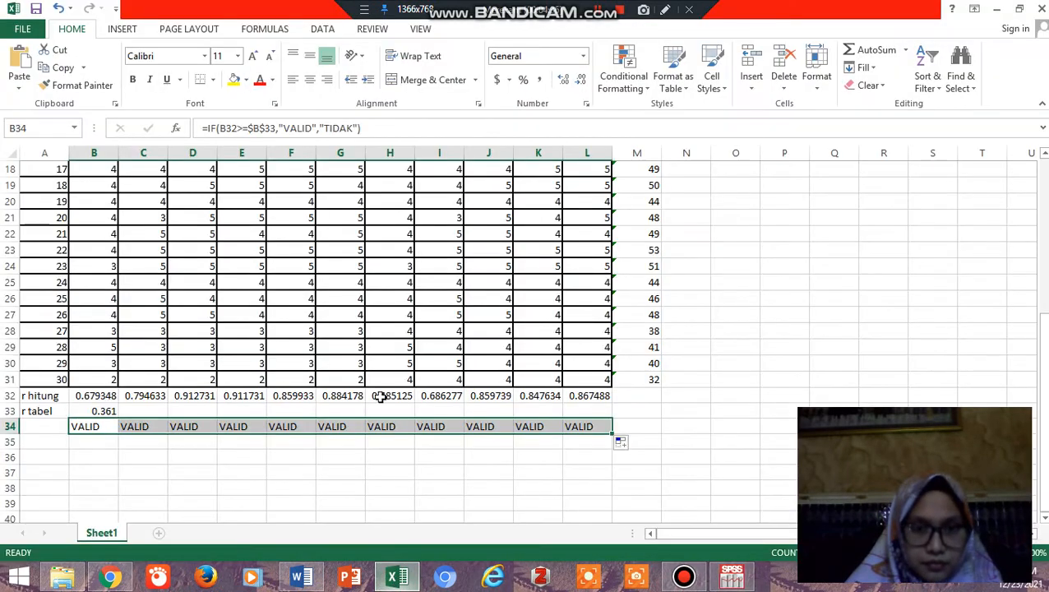
scroll(384, 403, "up", 6)
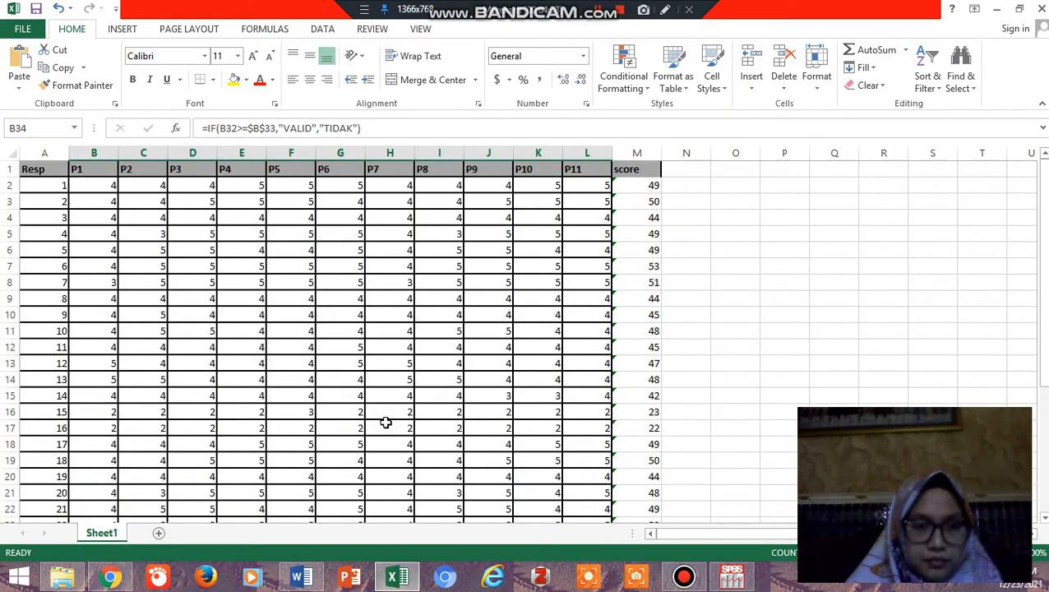
left_click_drag(86, 188, 622, 440)
left_click(63, 68)
scroll(369, 329, "up", 5)
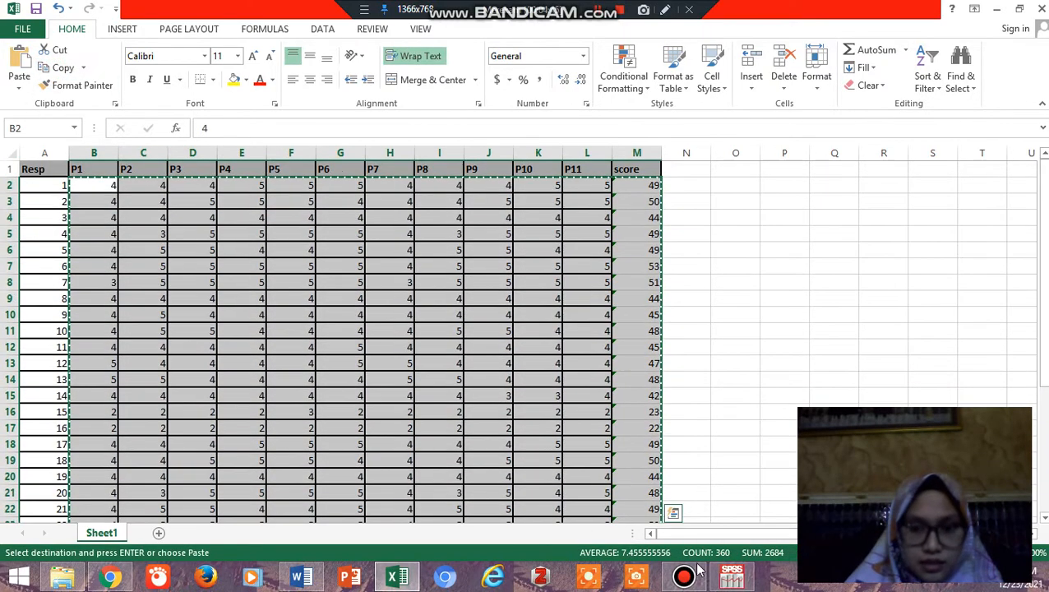
Step: Switch to SPSS, paste the copied data into the Data View from the first cell and check the pasted rows
left_click(731, 578)
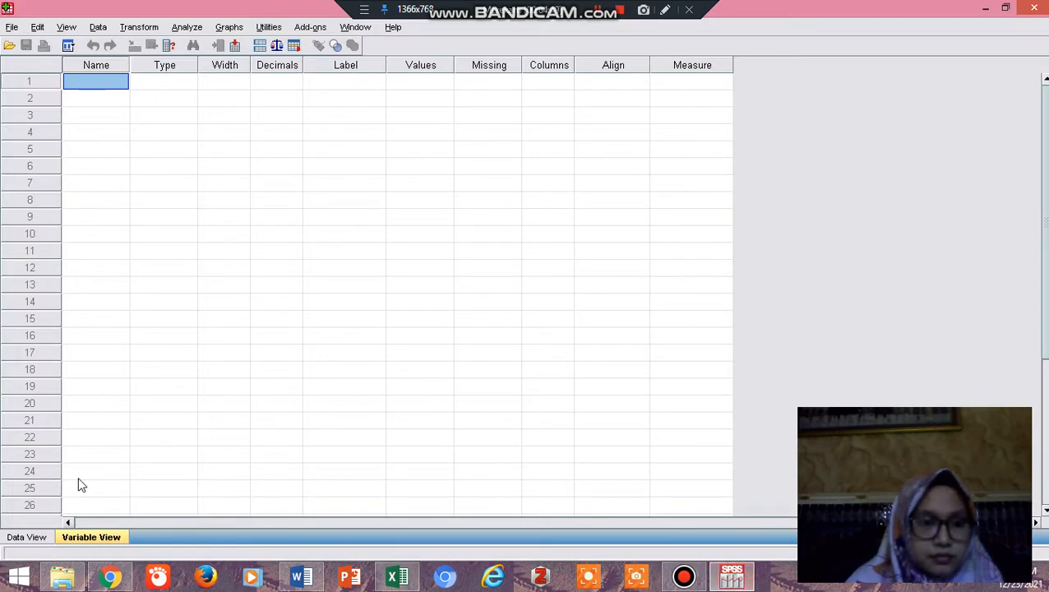
left_click(27, 538)
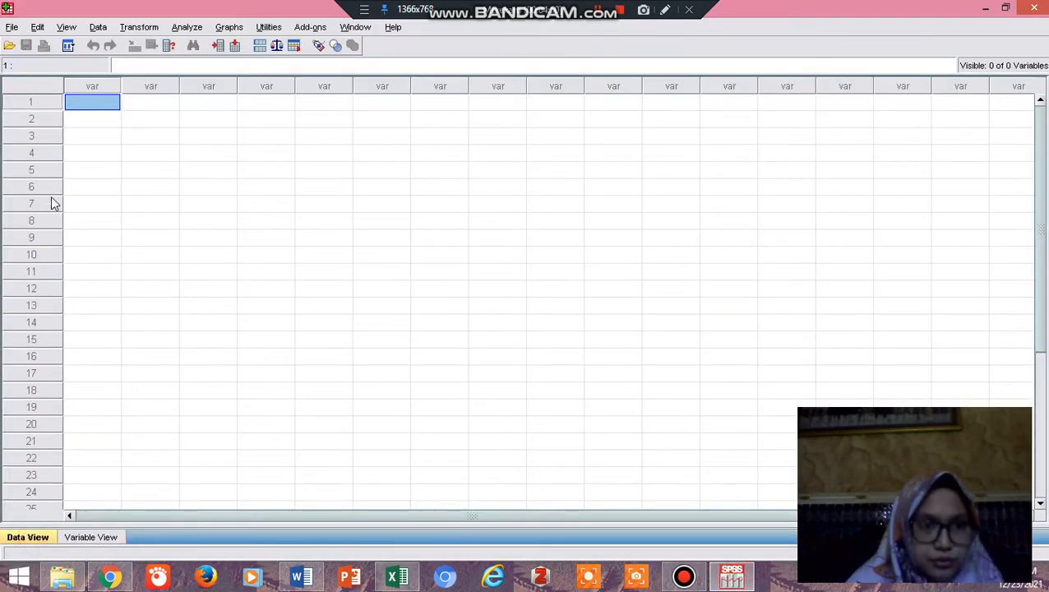
right_click(92, 106)
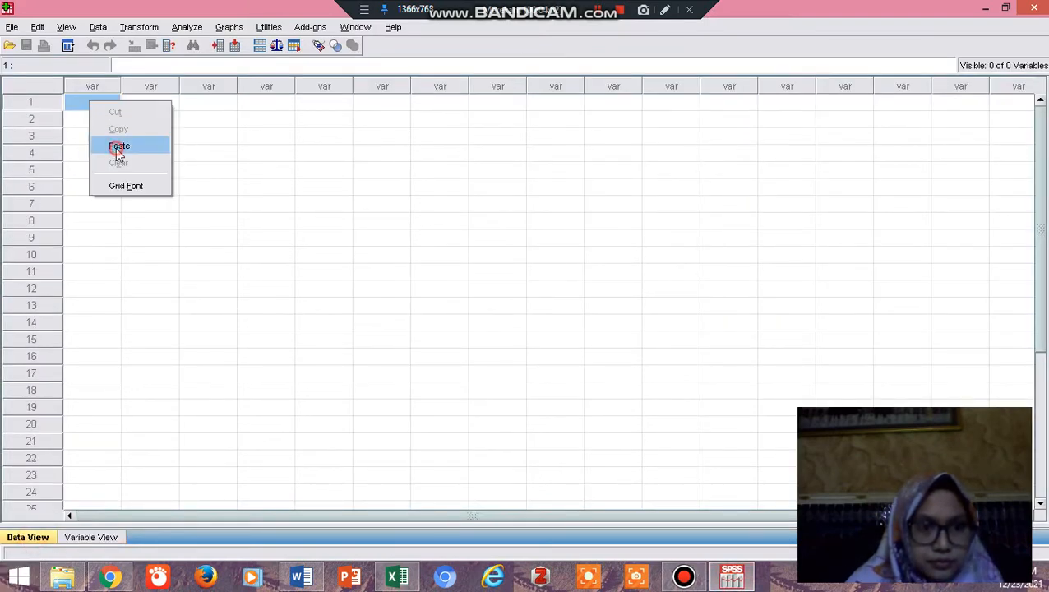
left_click(120, 148)
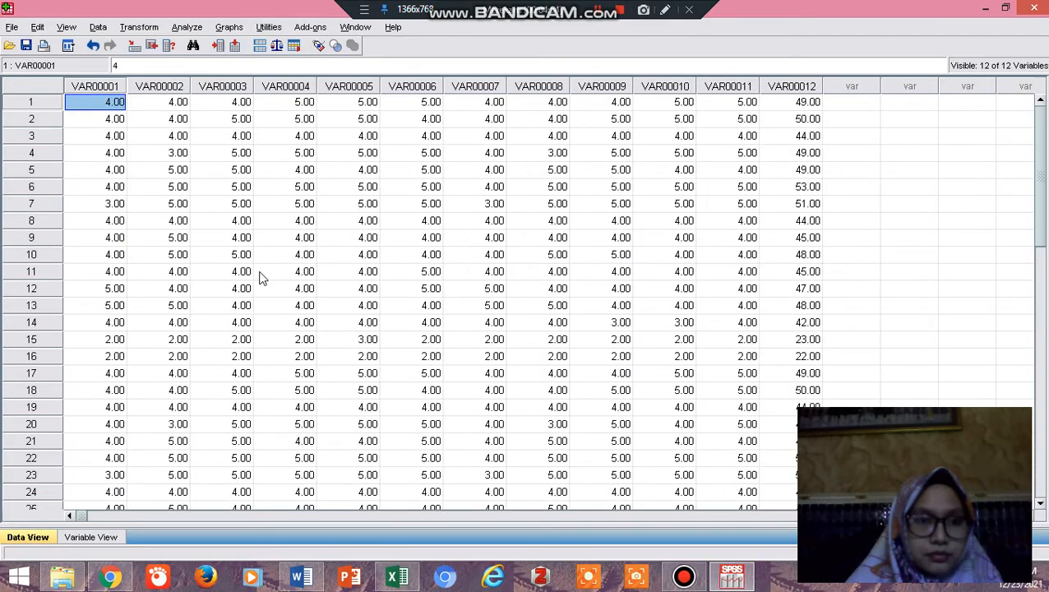
scroll(626, 150, "down", 1)
scroll(715, 146, "up", 1)
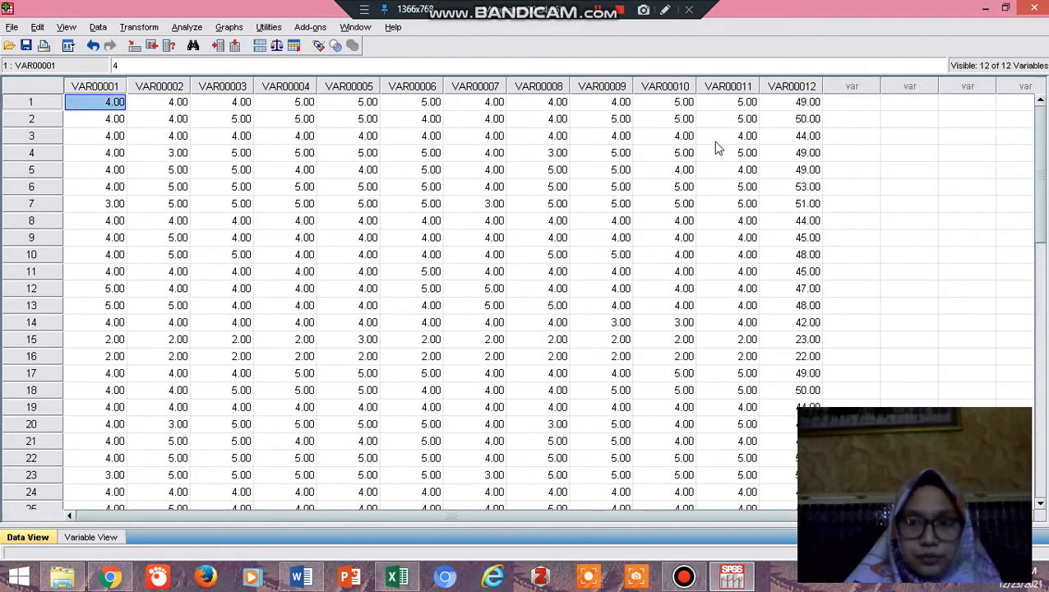
scroll(801, 236, "down", 4)
scroll(613, 367, "up", 4)
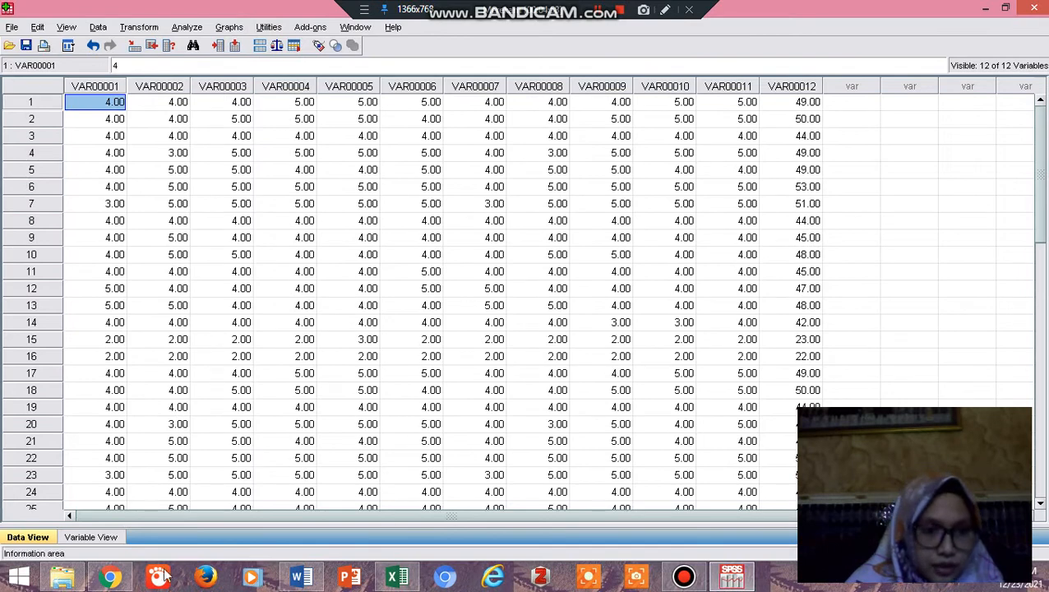
Step: Set the decimals of all twelve variables, VAR00001 to VAR00012, to 0 in the Variable View
left_click(91, 537)
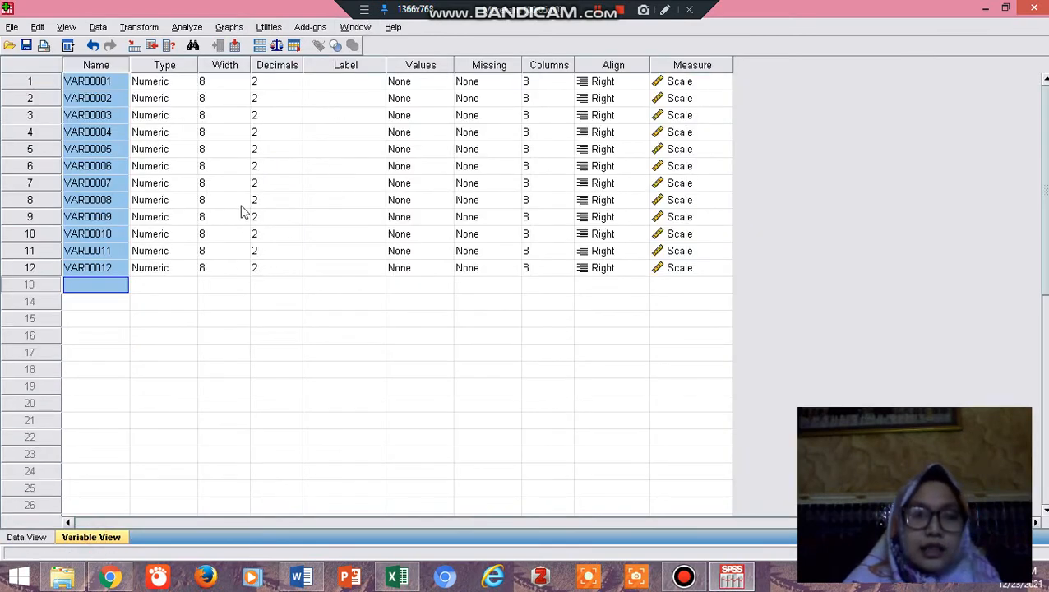
left_click(273, 82)
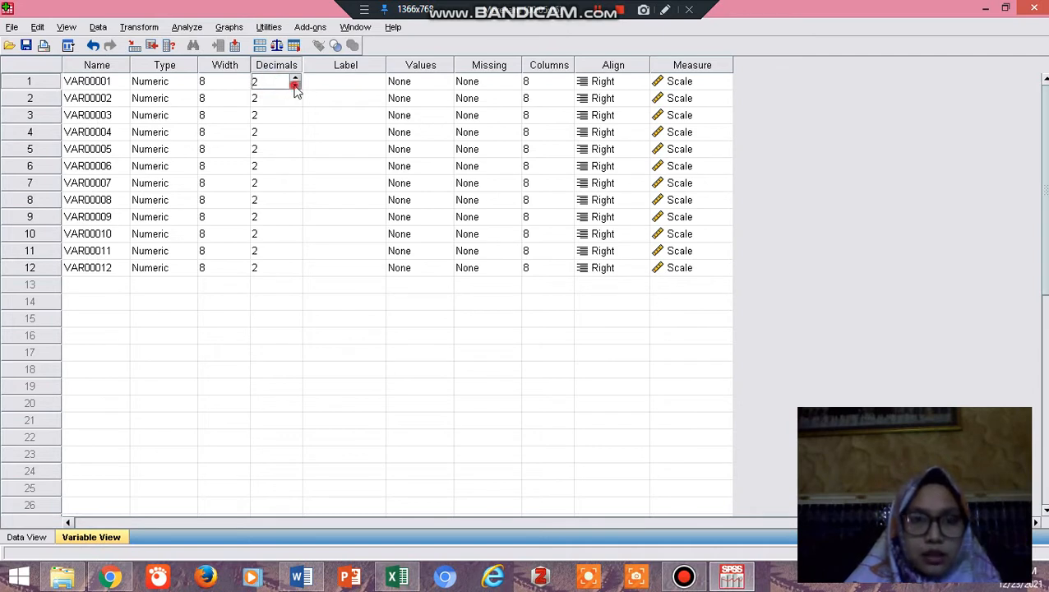
left_click(294, 87)
left_click(294, 86)
left_click(277, 99)
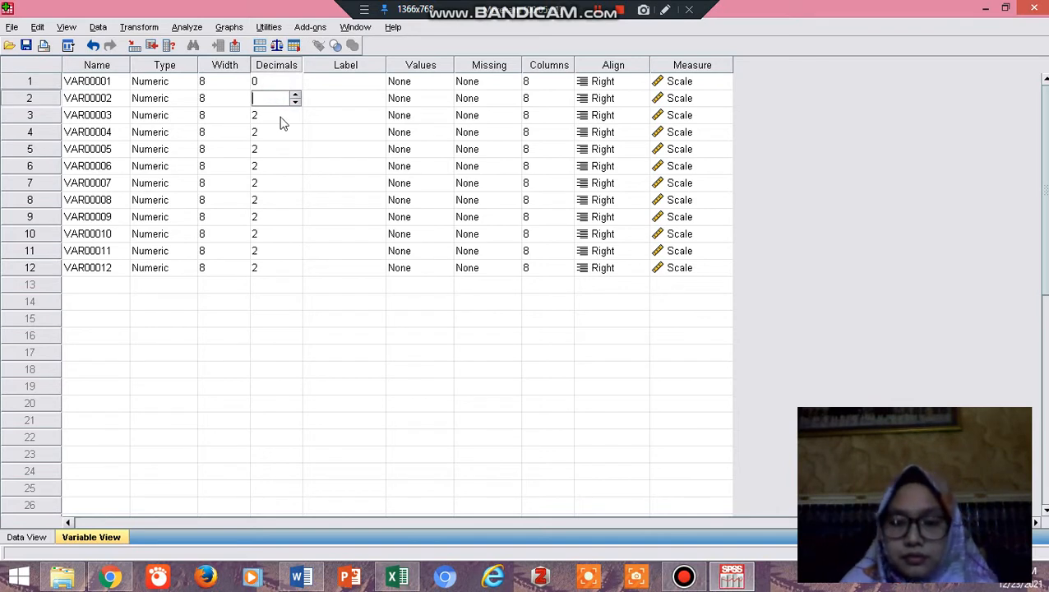
left_click(274, 116)
type("0")
left_click(272, 130)
type("0")
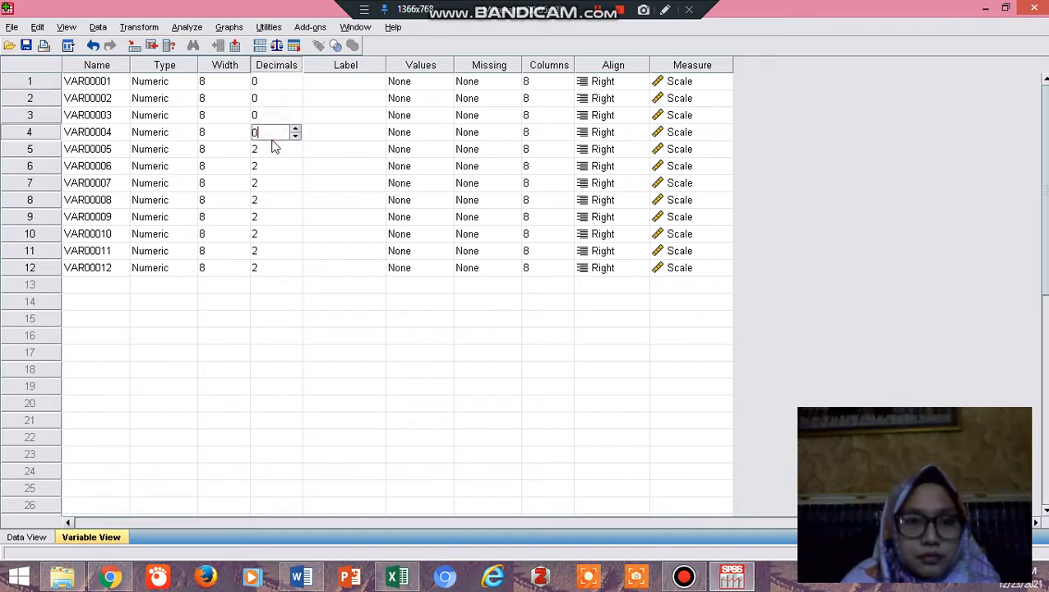
left_click(275, 150)
type("0")
left_click(274, 166)
type("0")
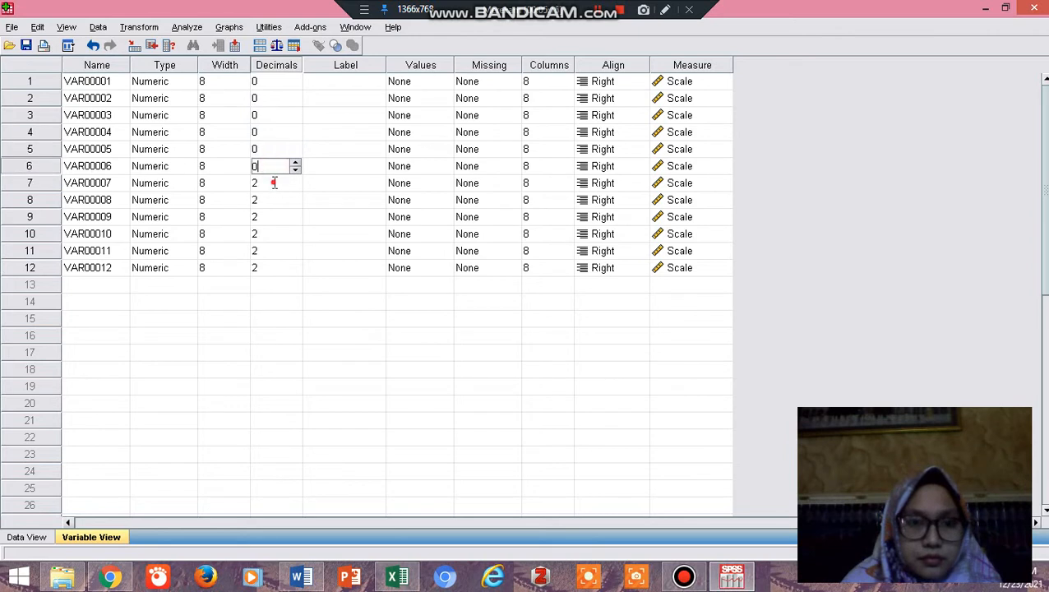
left_click(274, 182)
type("0")
left_click(276, 199)
type("0")
left_click(278, 217)
type("0")
left_click(281, 234)
type("0")
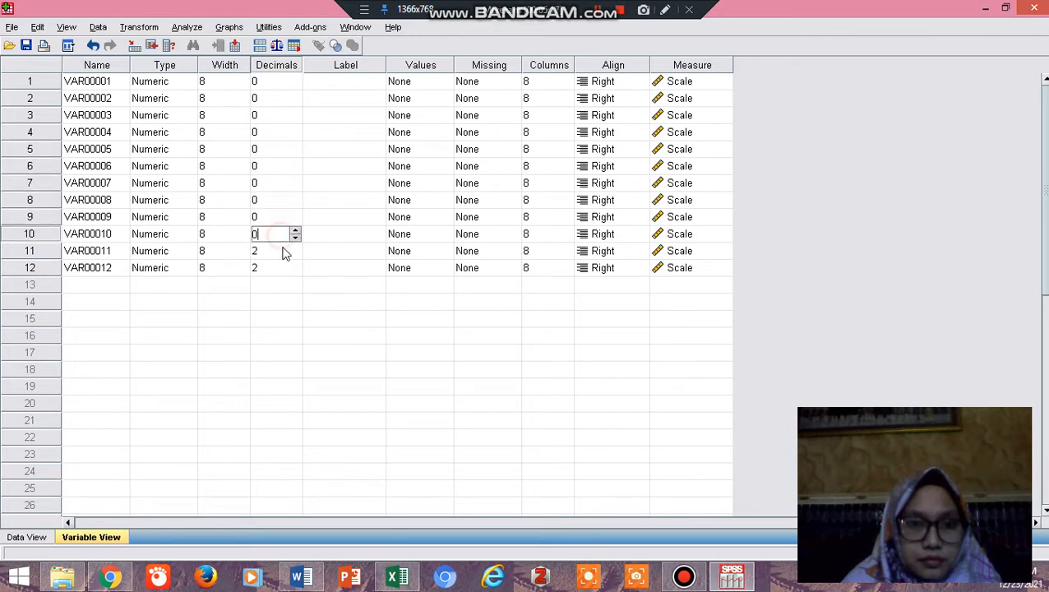
left_click(283, 250)
type("0")
left_click(284, 268)
type("0")
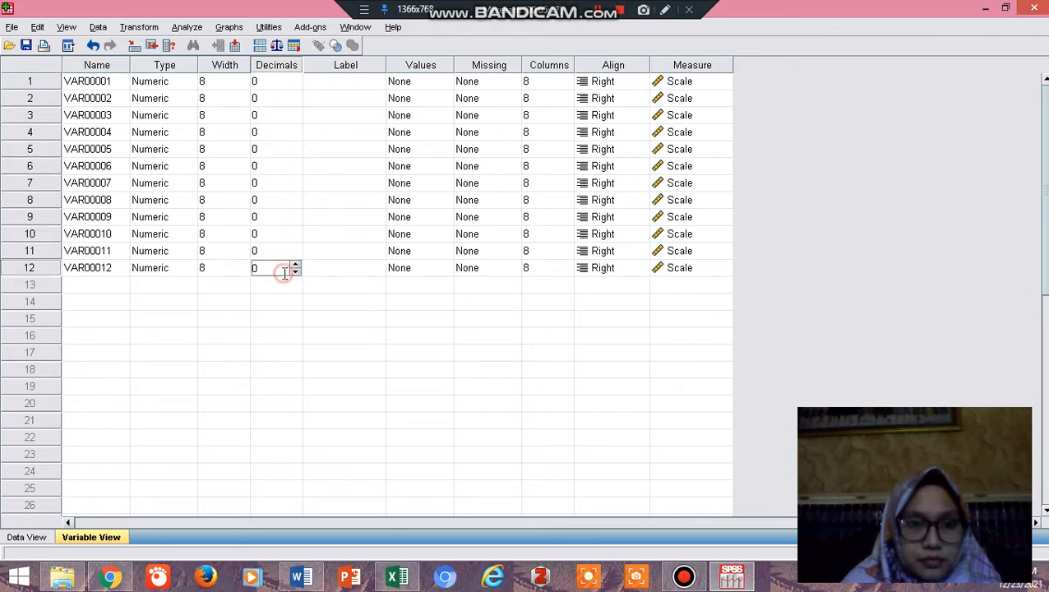
Step: Rename the twelve variables in order as P1 through P11 and SCORE, and check the renamed columns in the Data View
left_click(108, 80)
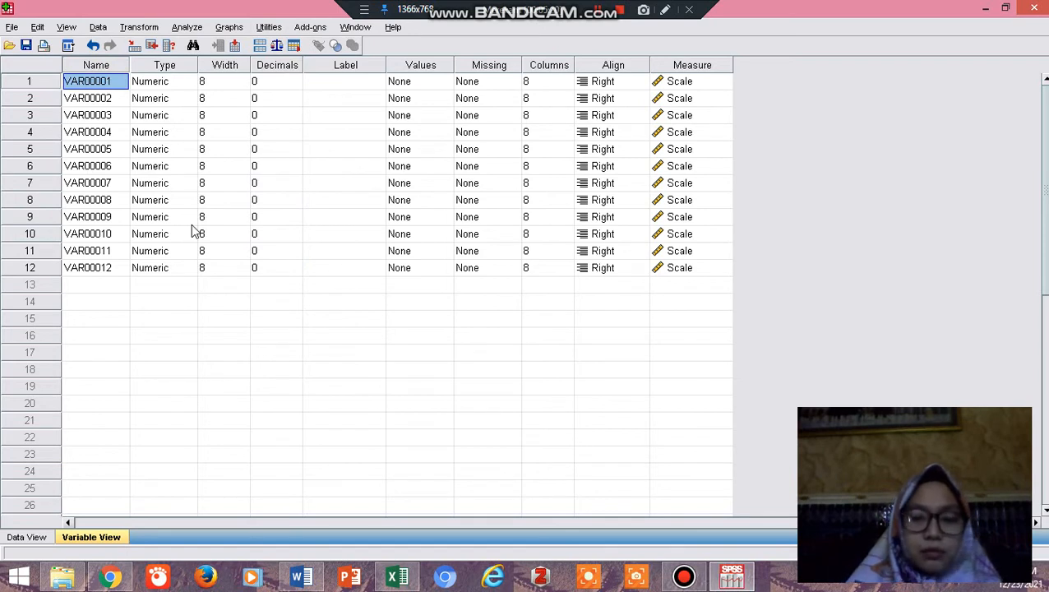
type("P1")
key("Return")
type("P2")
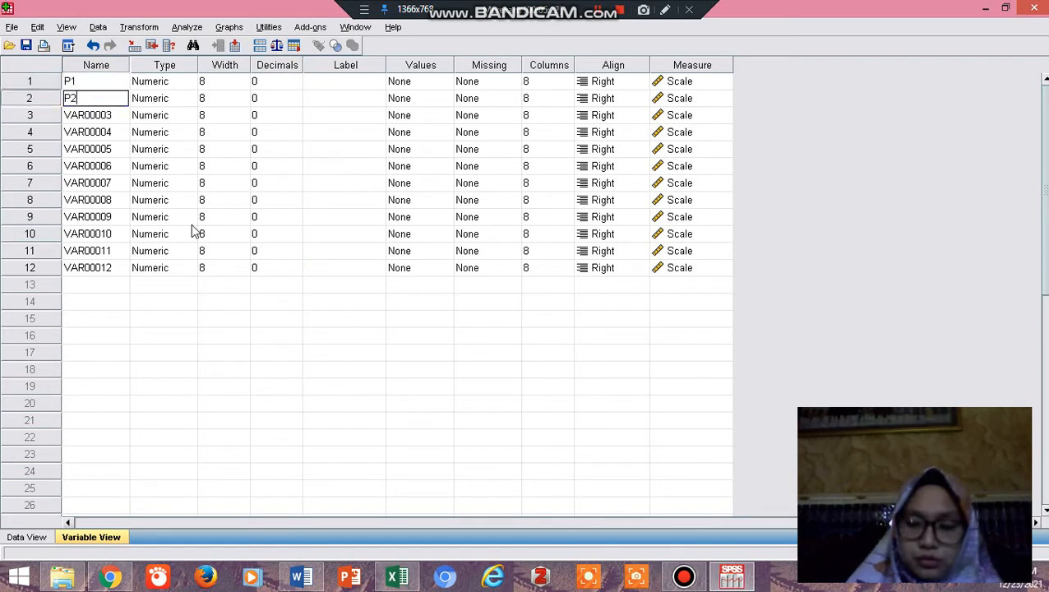
key("Return")
type("P3")
key("Return")
type("P4")
key("Return")
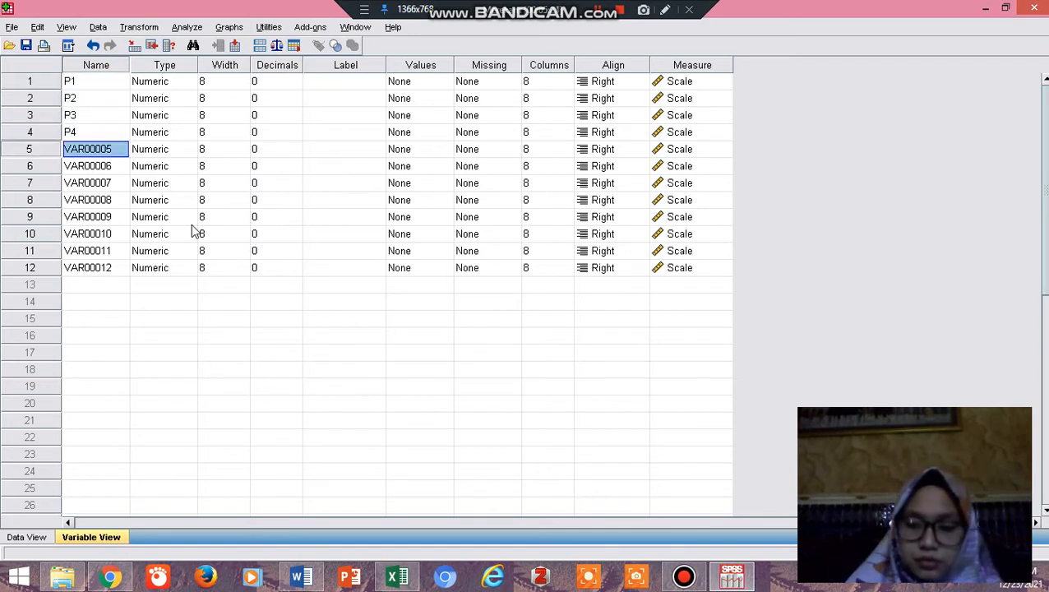
type("P5")
key("Return")
type("P6")
key("Return")
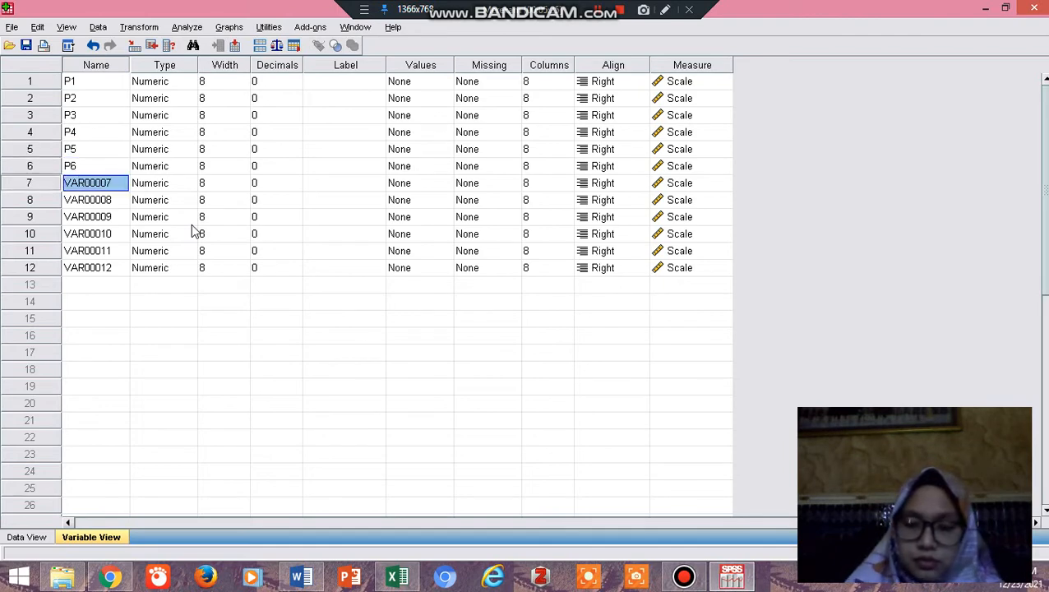
type("P7")
key("Return")
type("P8")
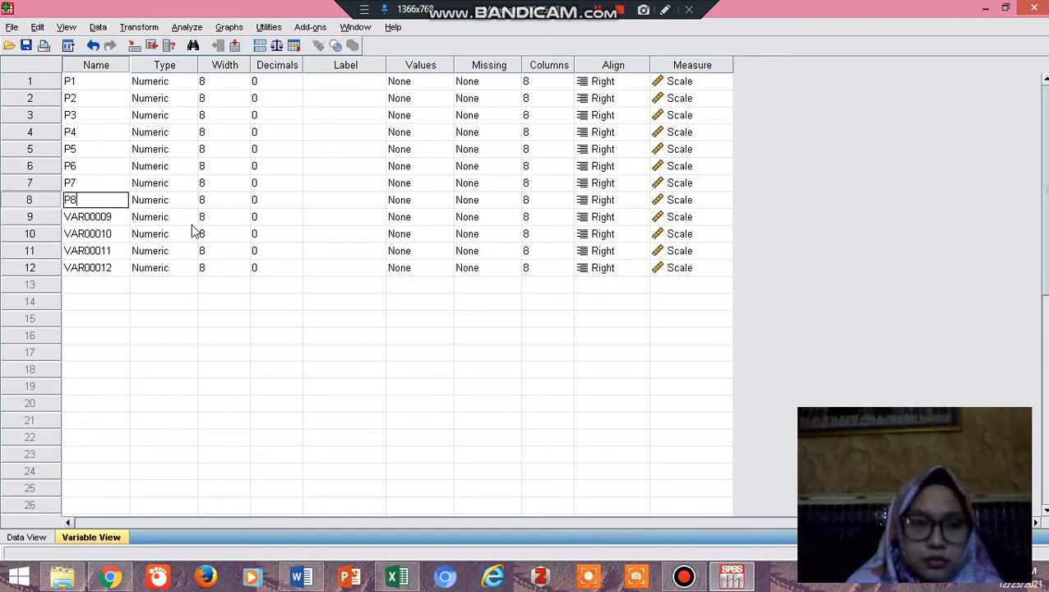
key("Return")
type("P9")
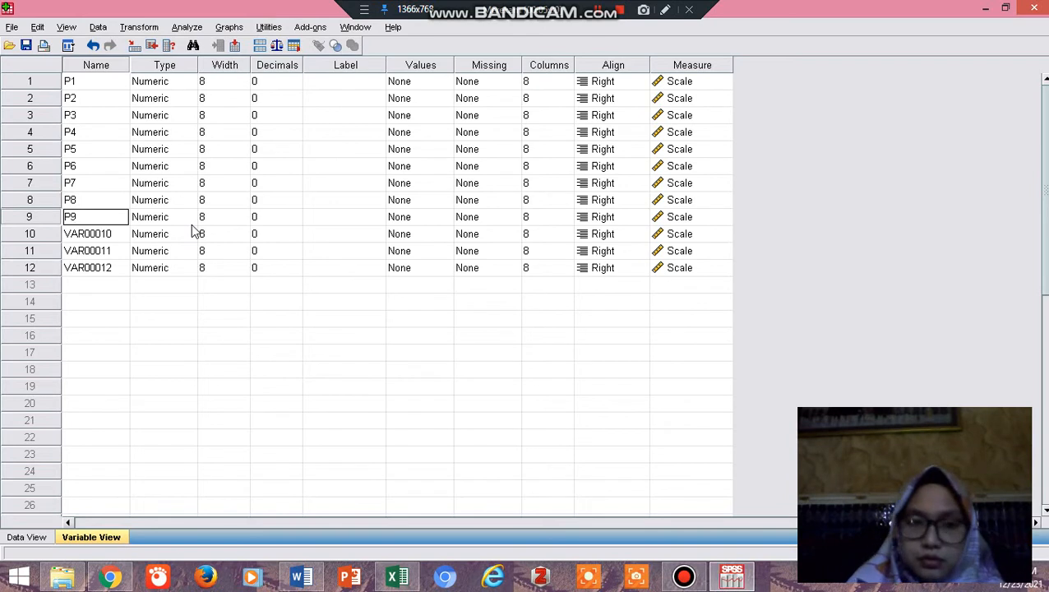
key("Return")
type("P10")
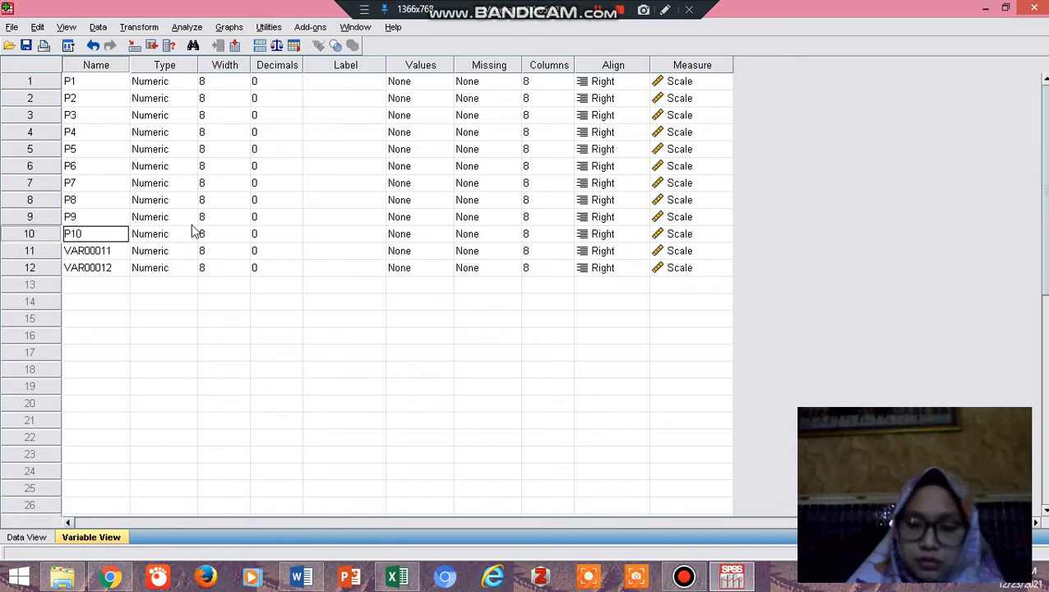
key("Return")
type("P11")
key("Return")
type("SCORE")
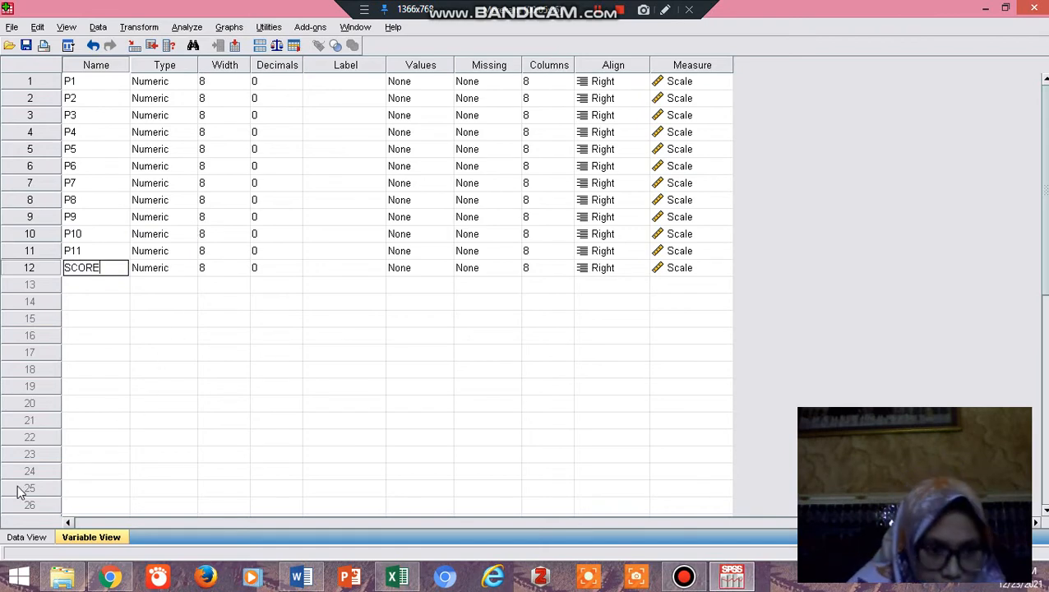
left_click(28, 538)
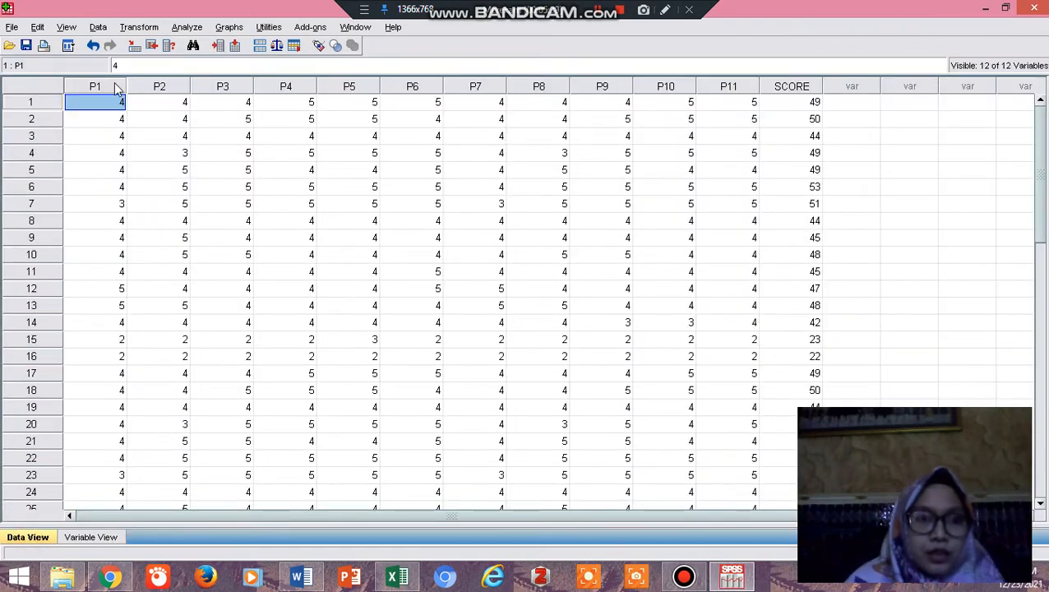
scroll(818, 206, "down", 2)
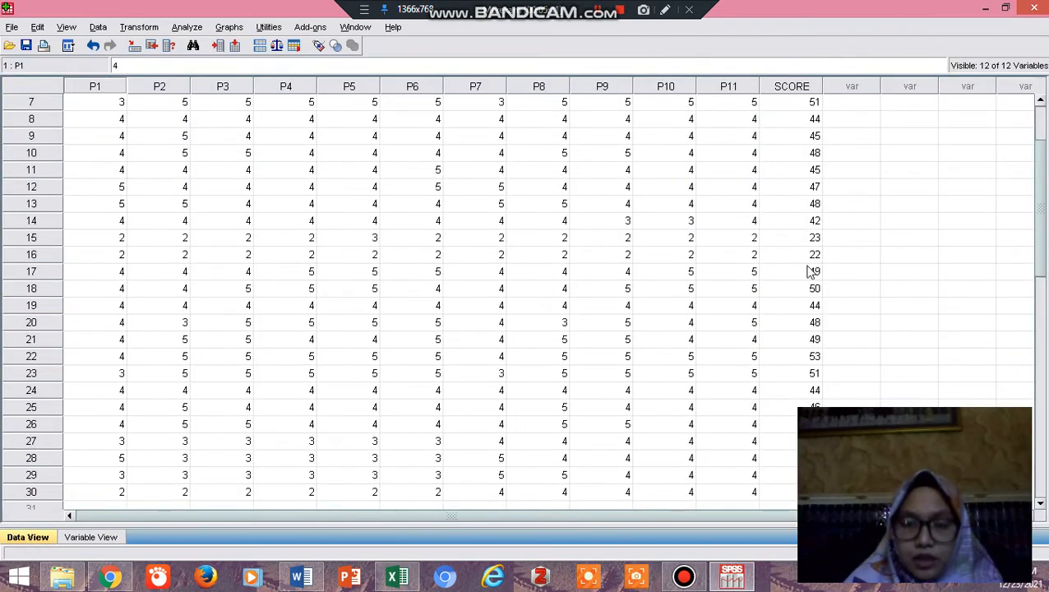
scroll(806, 273, "up", 2)
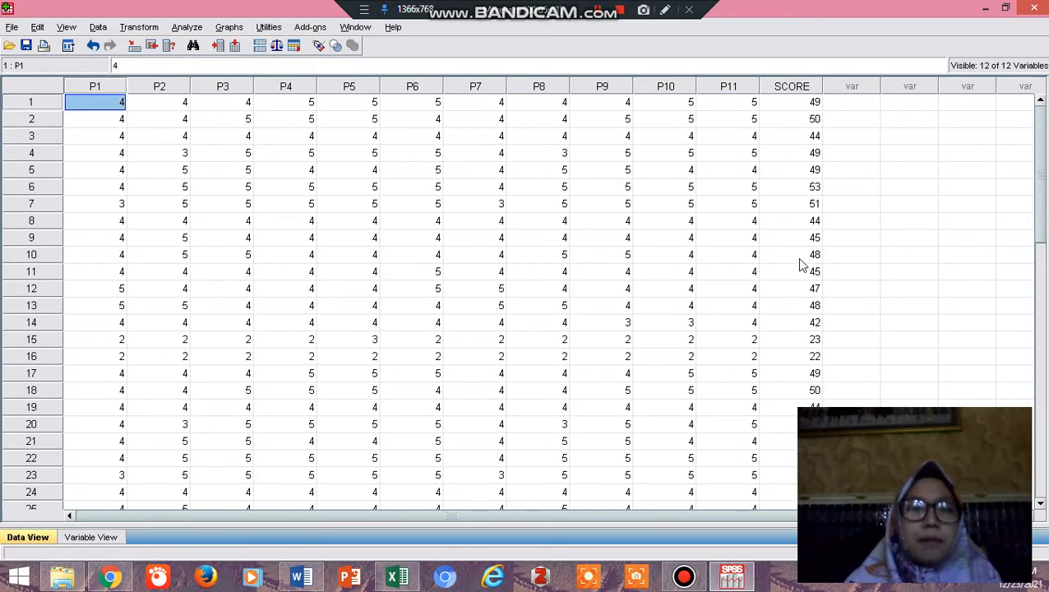
Step: Run a bivariate Pearson correlation with two-tailed significance on P1 through P11 and SCORE, flagging significant correlations
left_click(189, 28)
mouse_move(274, 167)
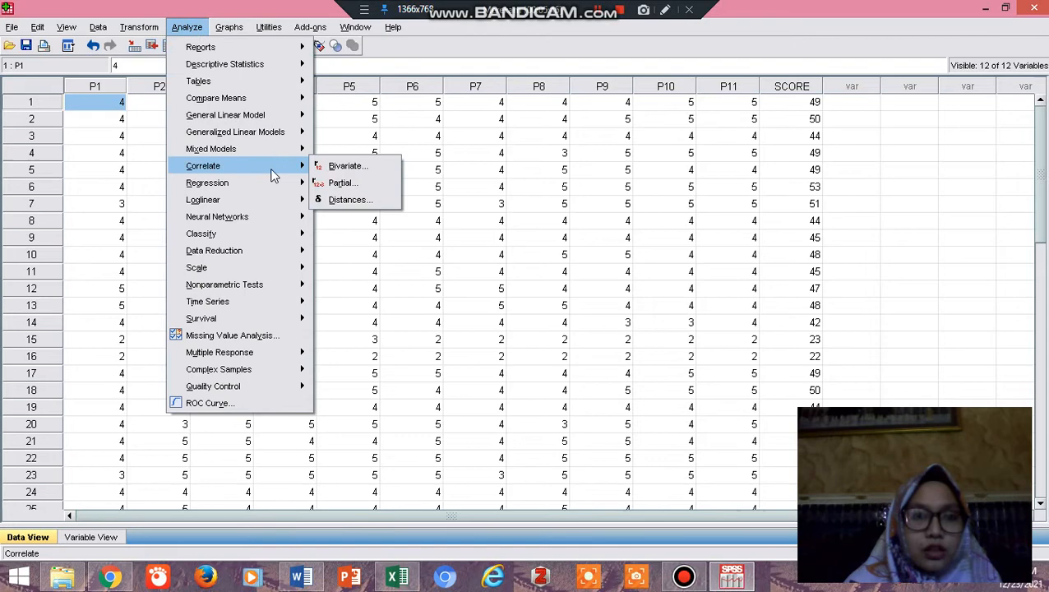
left_click(350, 165)
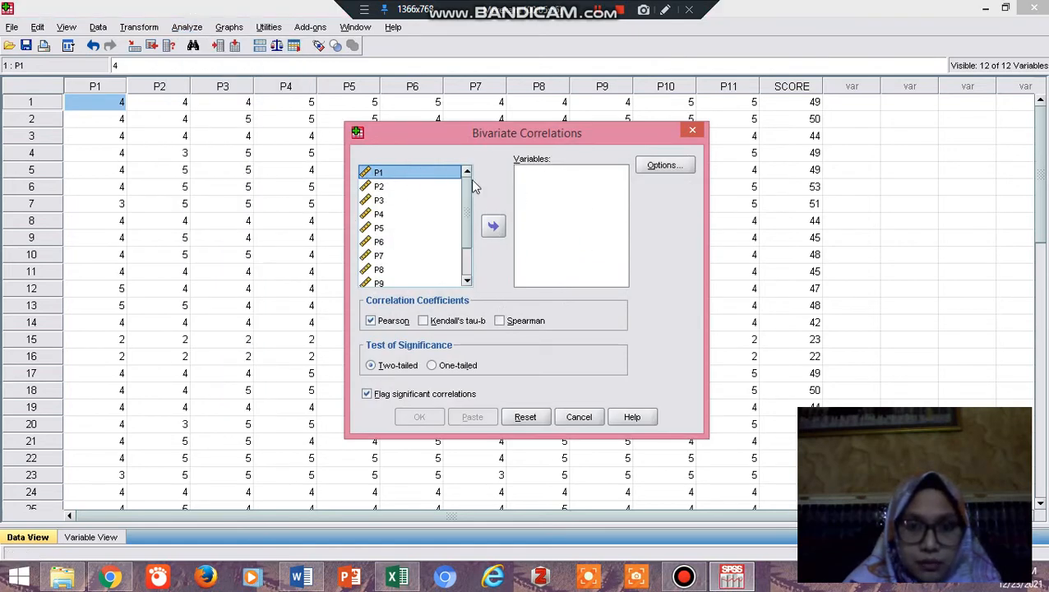
left_click_drag(466, 186, 462, 274)
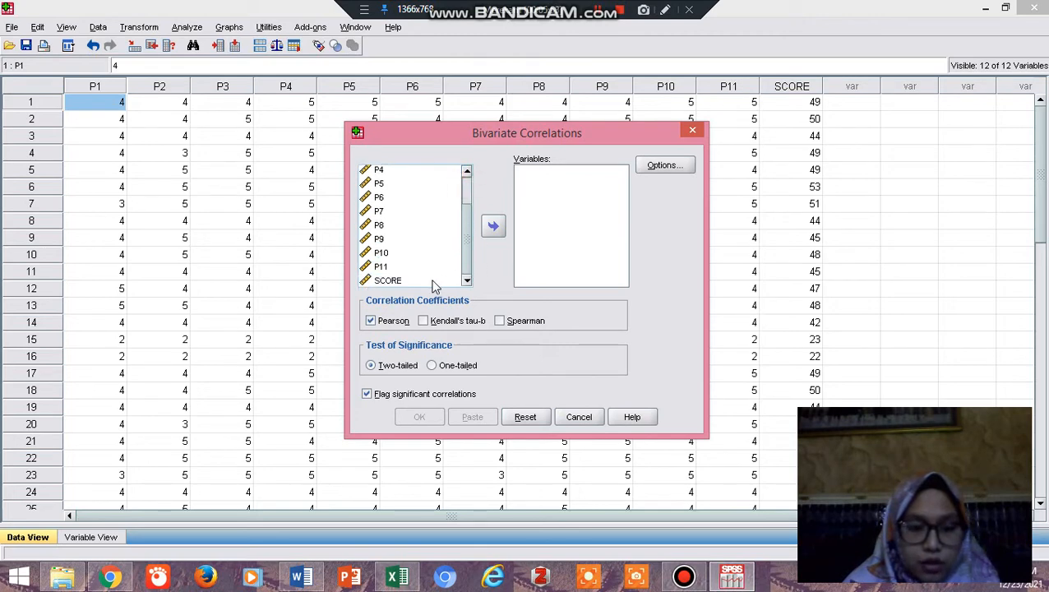
left_click(430, 281, "shift")
left_click(493, 228)
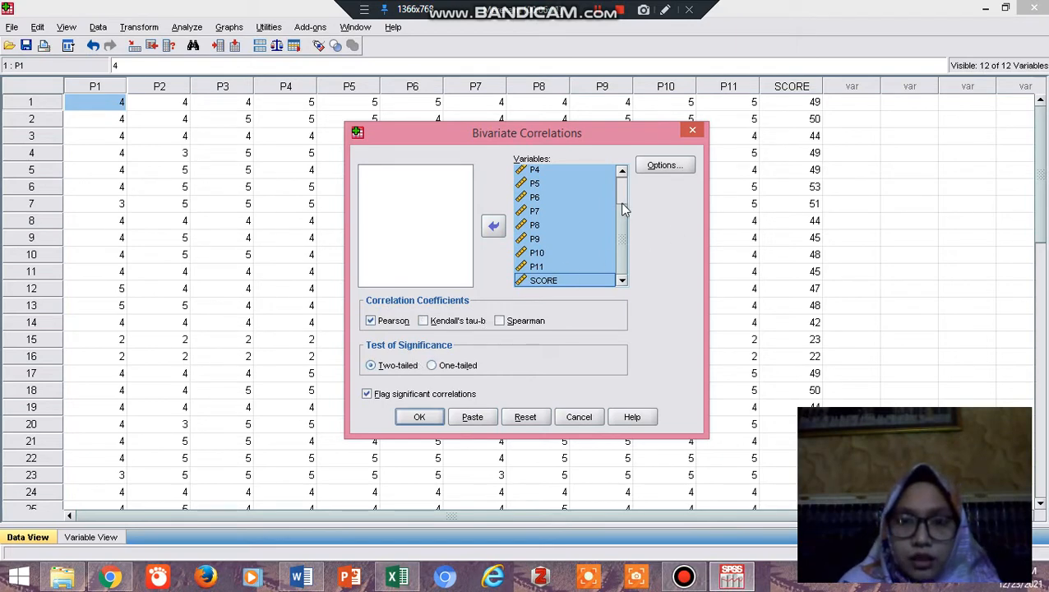
left_click_drag(620, 202, 622, 185)
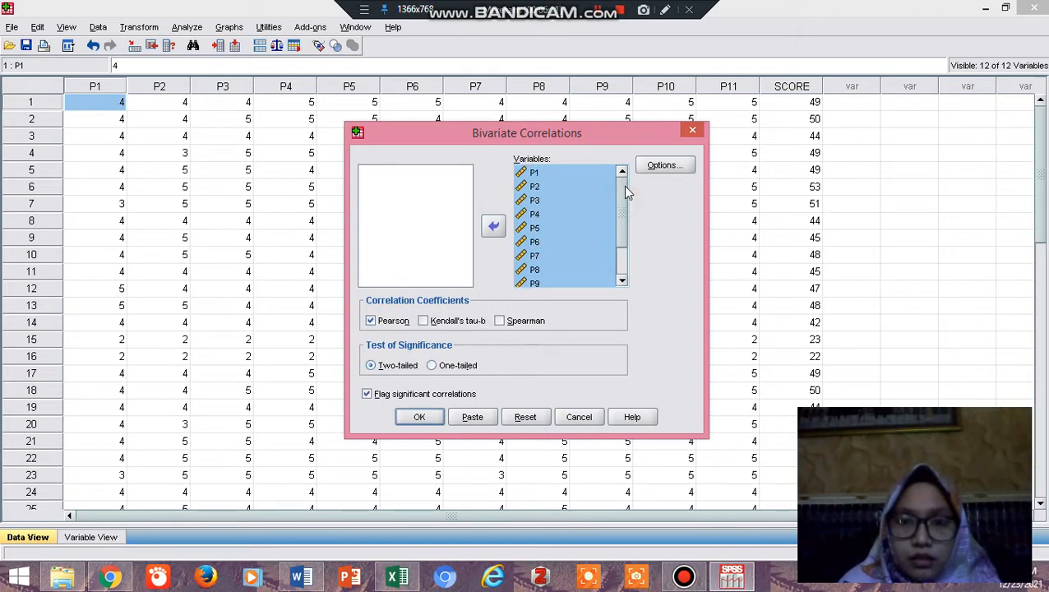
left_click(419, 416)
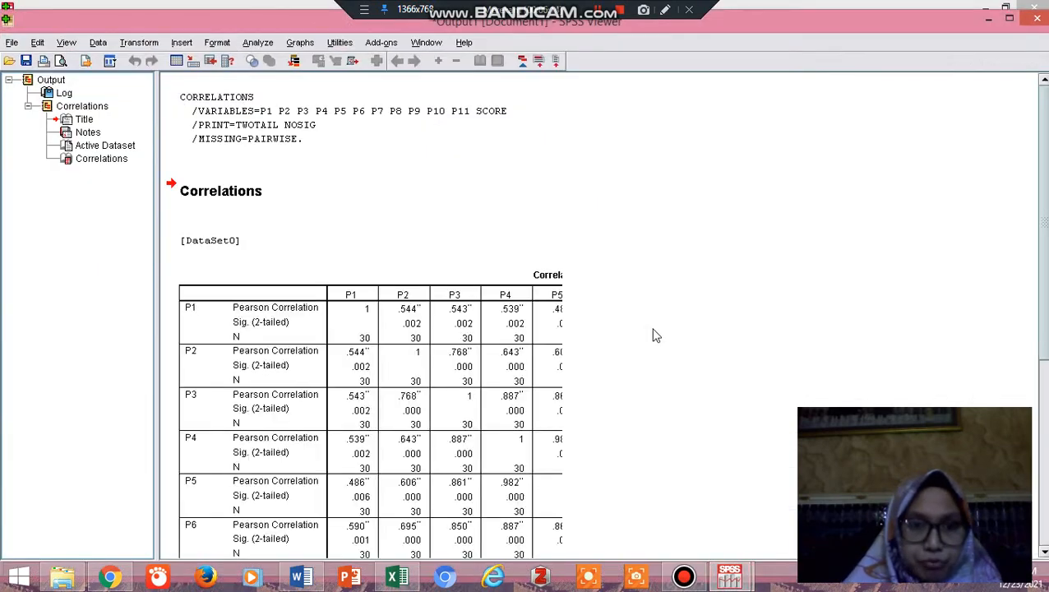
Step: Look through the Correlations table and switch to the Excel workbook to compare the SCORE column with the r hitung row
scroll(578, 207, "down", 1)
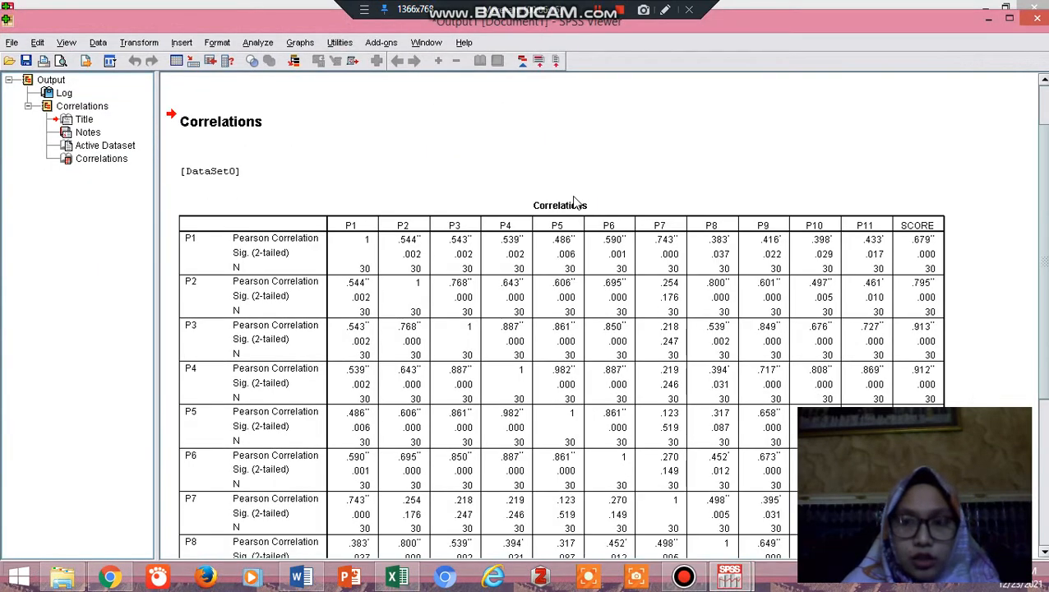
scroll(945, 189, "down", 1)
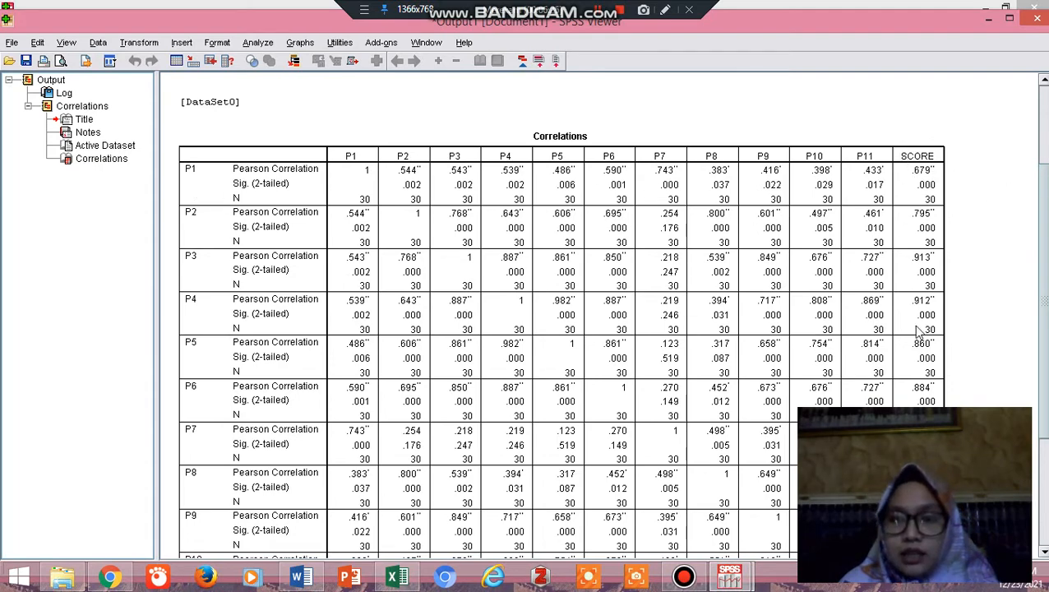
scroll(919, 331, "down", 3)
scroll(920, 332, "up", 3)
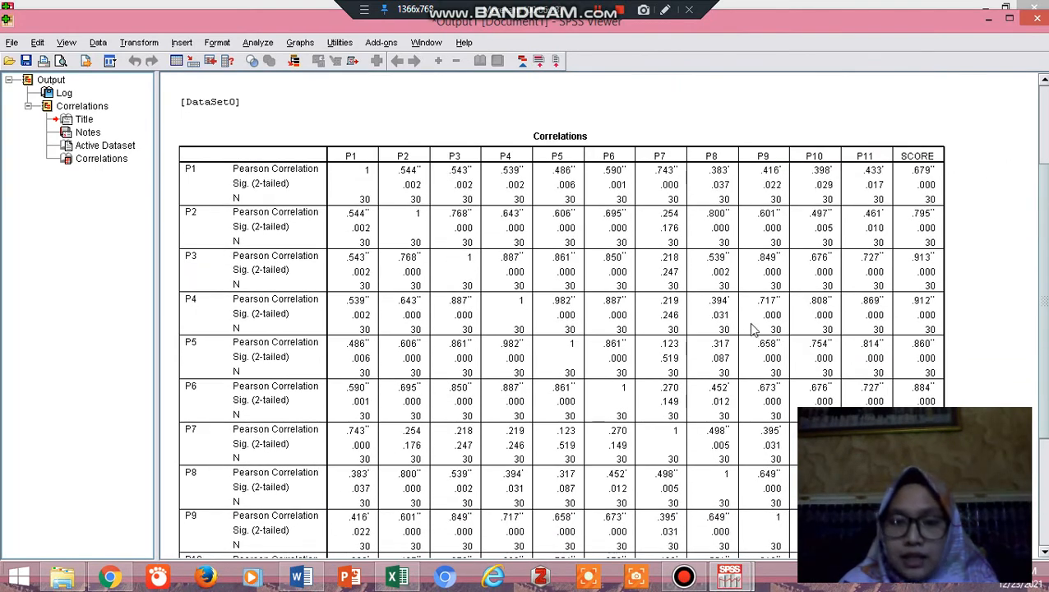
left_click(397, 576)
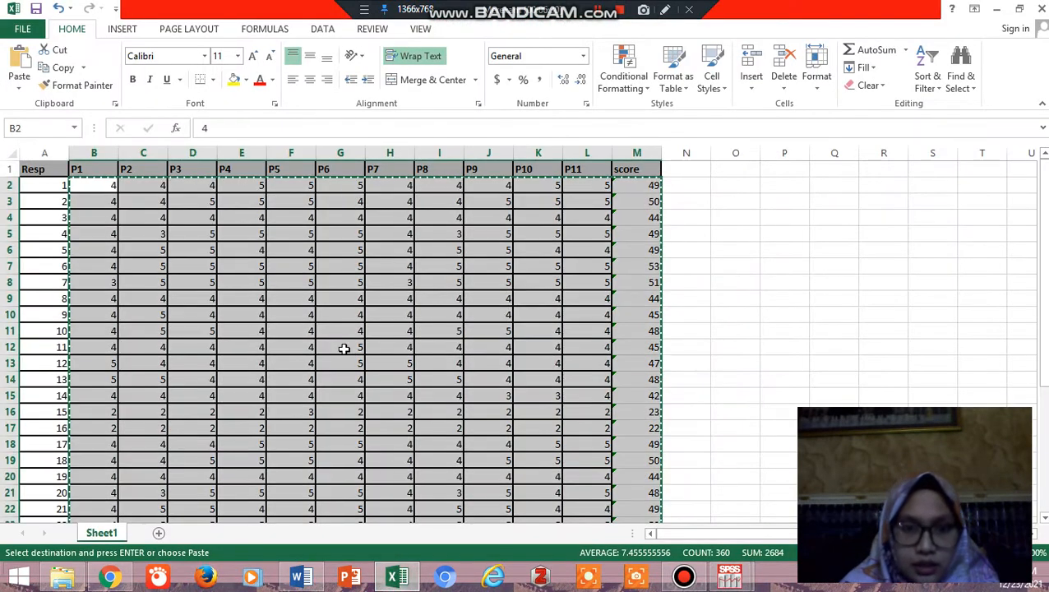
scroll(343, 348, "down", 4)
left_click(447, 488)
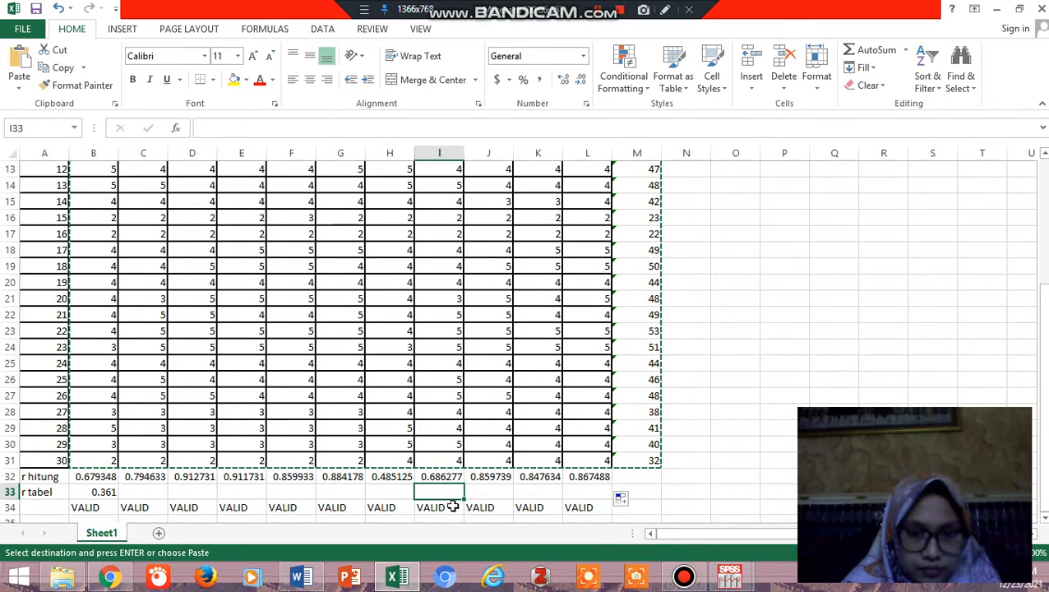
Step: Switch back to the SPSS output and examine each item's correlation with SCORE, its significance and the table's footnotes
mouse_move(729, 577)
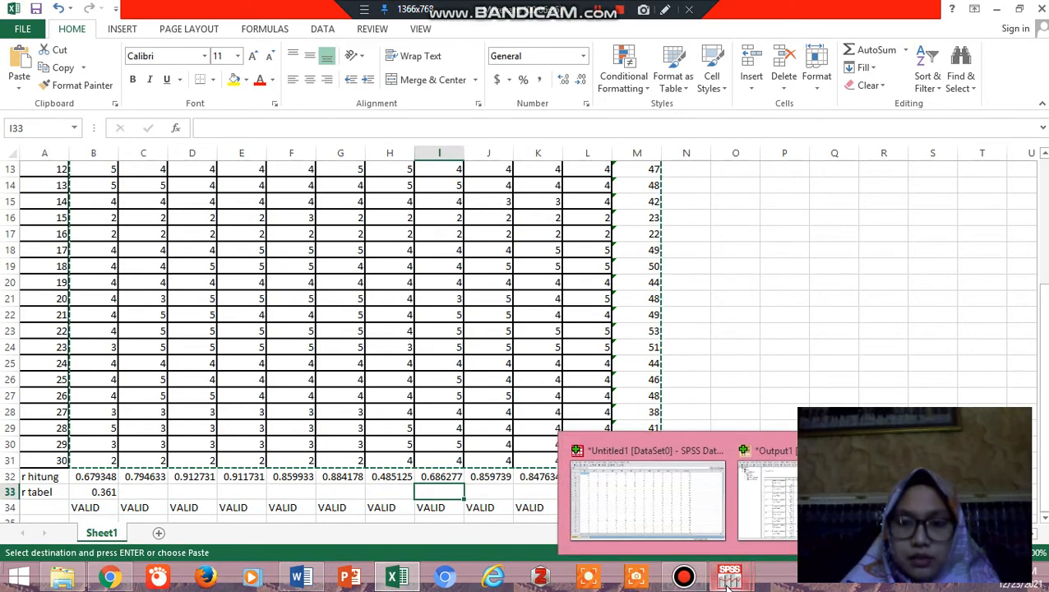
left_click(773, 532)
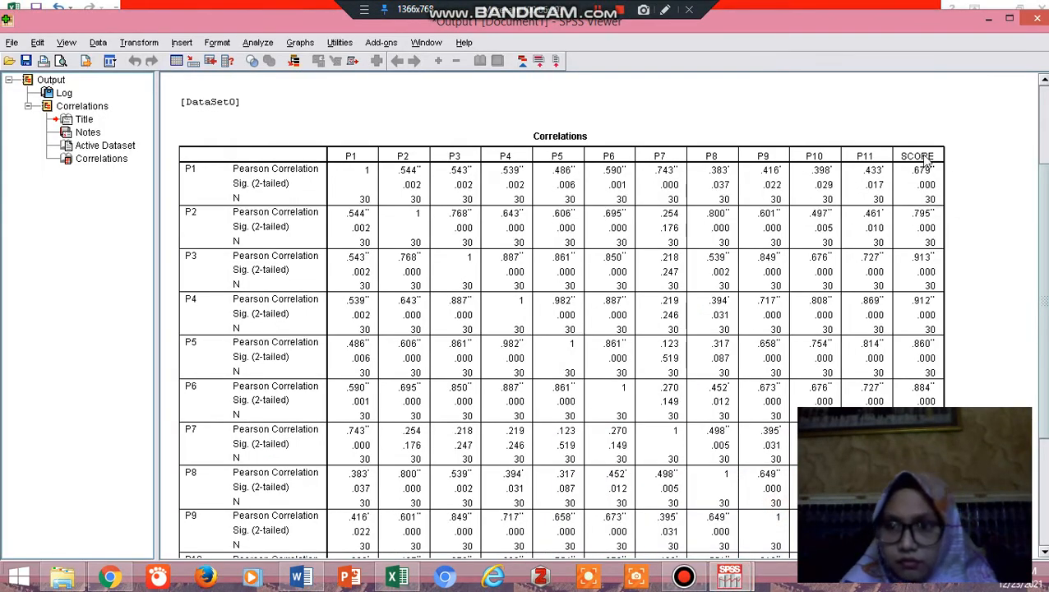
scroll(933, 186, "down", 3)
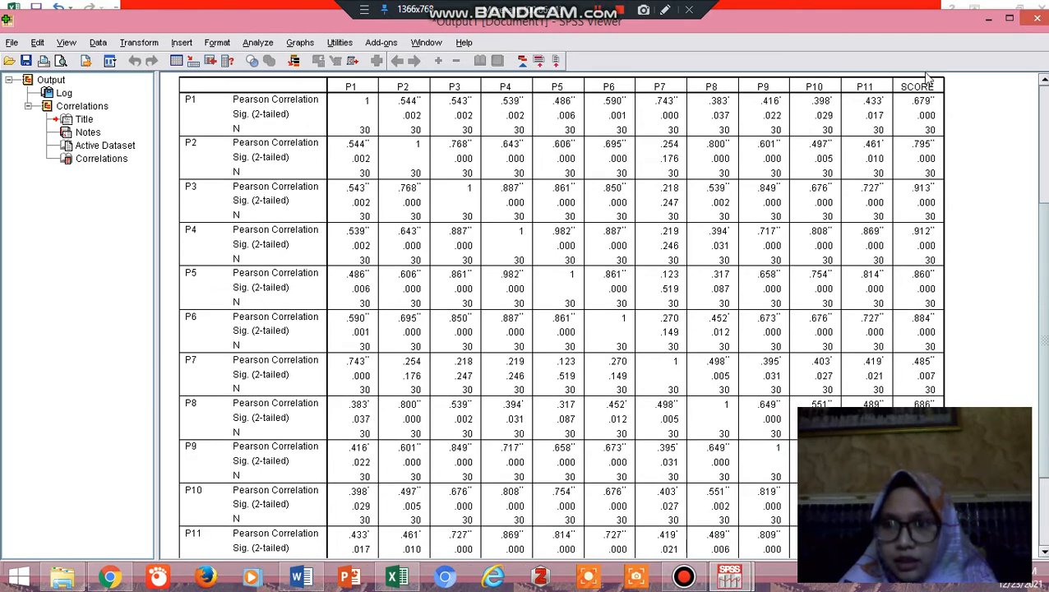
scroll(917, 398, "down", 6)
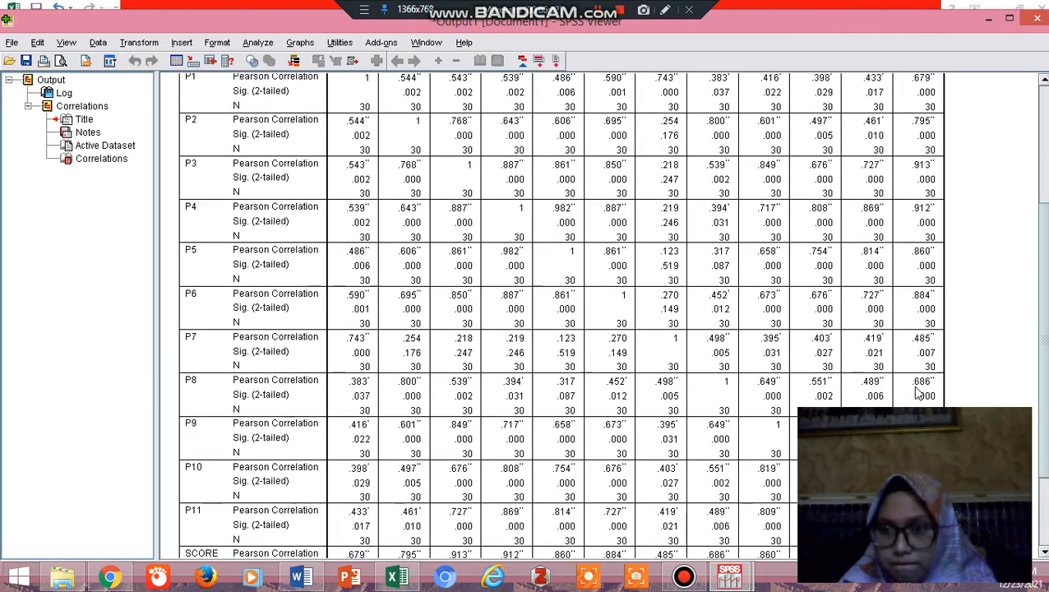
scroll(916, 247, "up", 4)
scroll(927, 349, "up", 5)
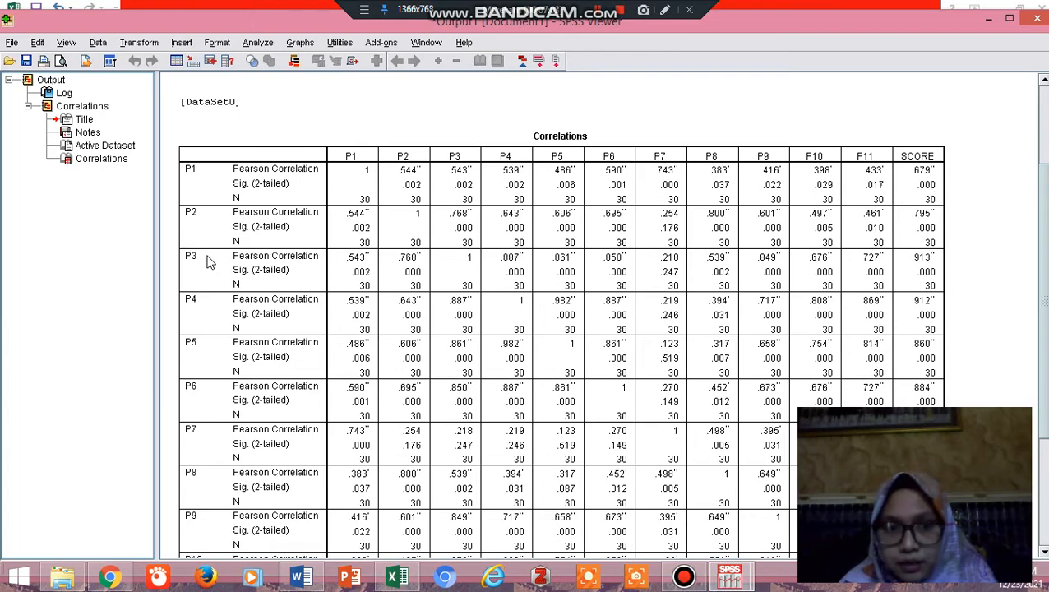
scroll(688, 330, "down", 5)
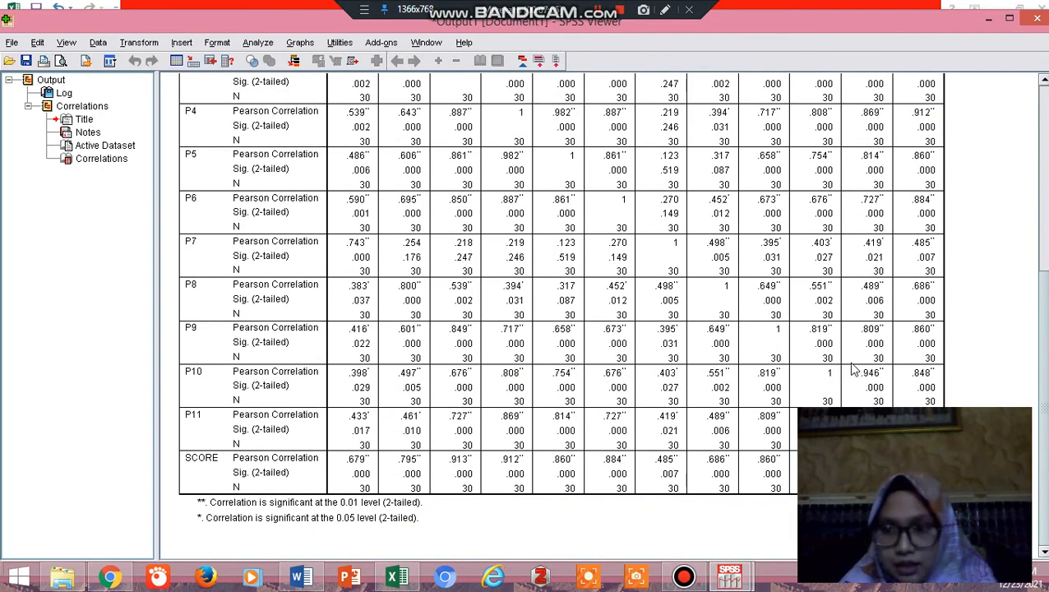
scroll(912, 396, "up", 2)
scroll(908, 320, "up", 2)
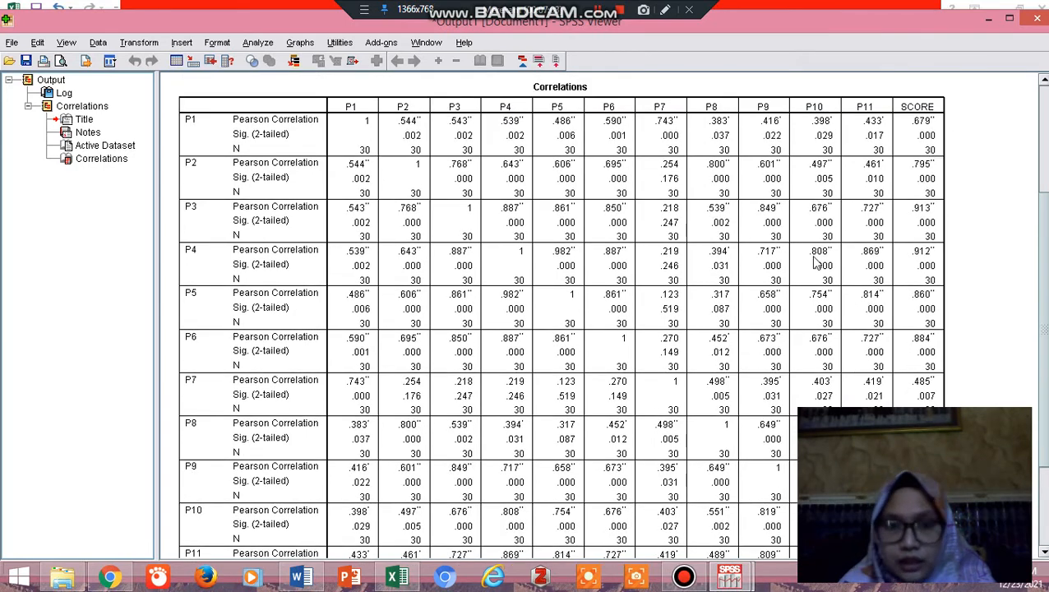
scroll(819, 257, "down", 2)
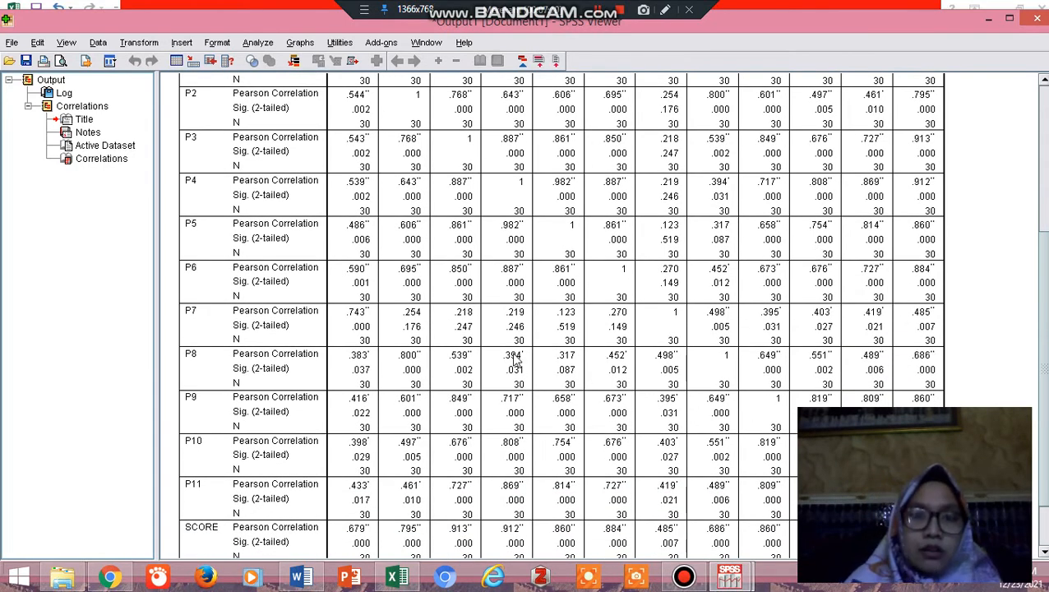
scroll(437, 306, "down", 2)
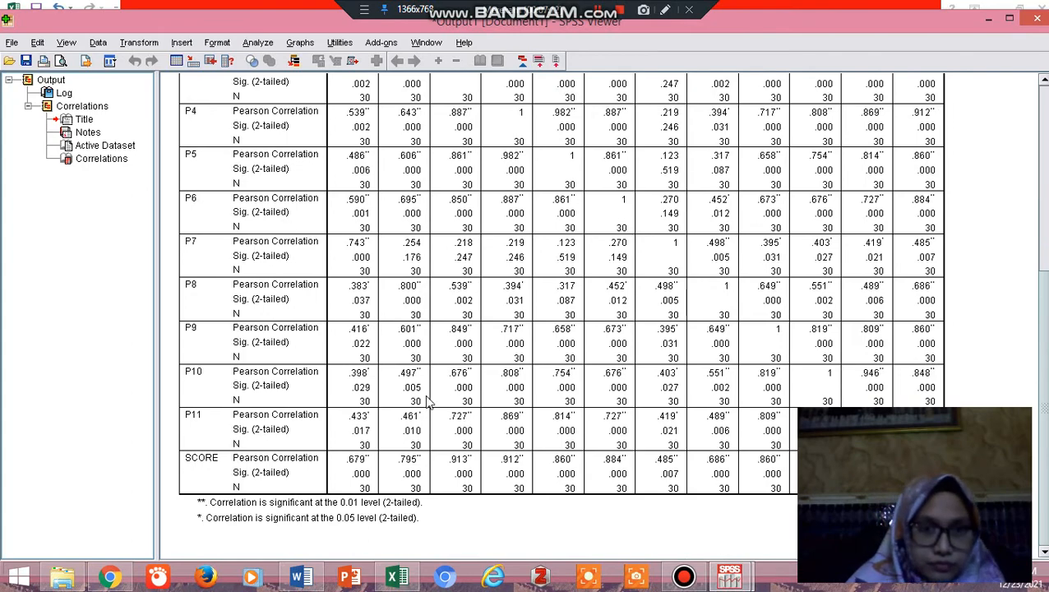
scroll(427, 398, "up", 5)
scroll(345, 189, "down", 2)
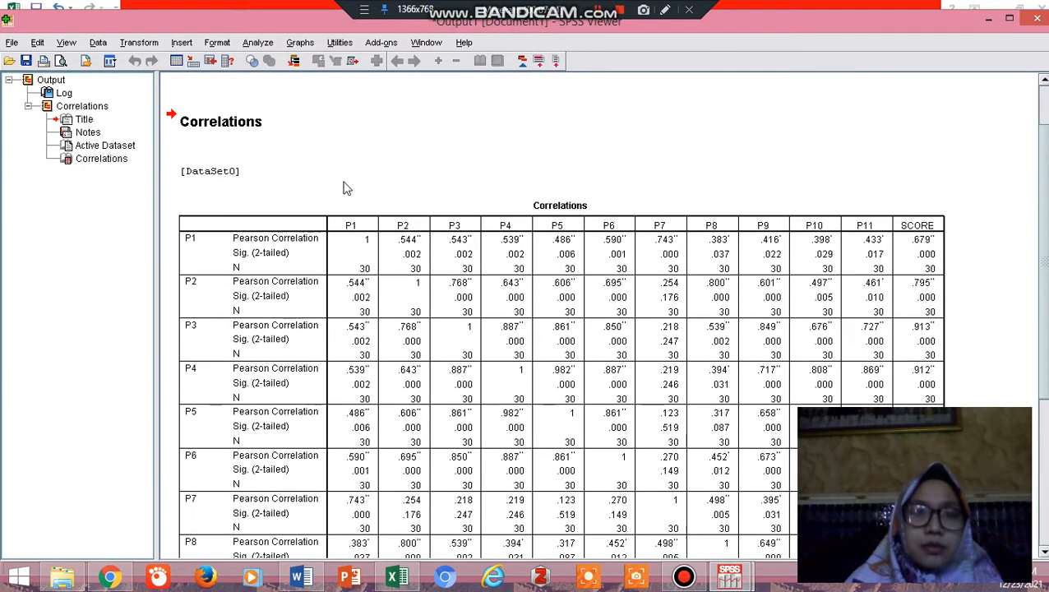
scroll(345, 191, "down", 2)
Step: Set up a reliability analysis with P1 through P11 as the items, leaving out SCORE
left_click(257, 43)
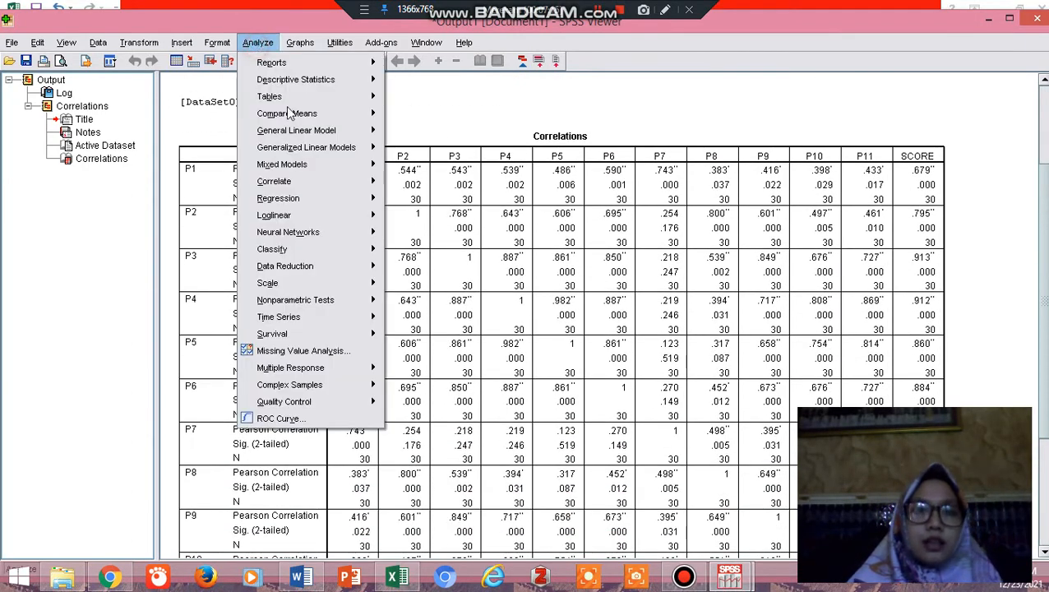
mouse_move(366, 284)
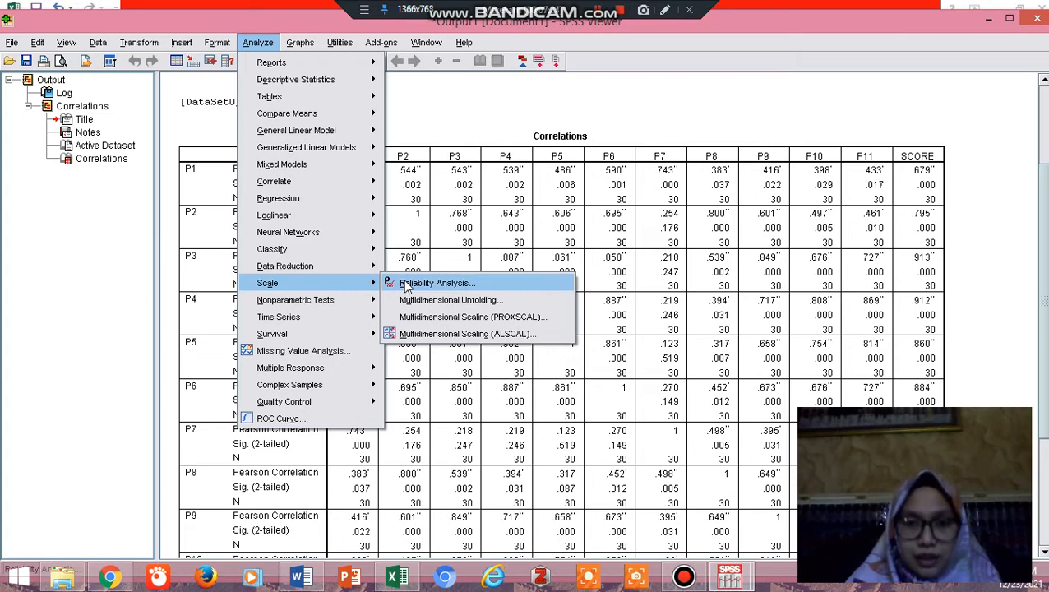
left_click(405, 284)
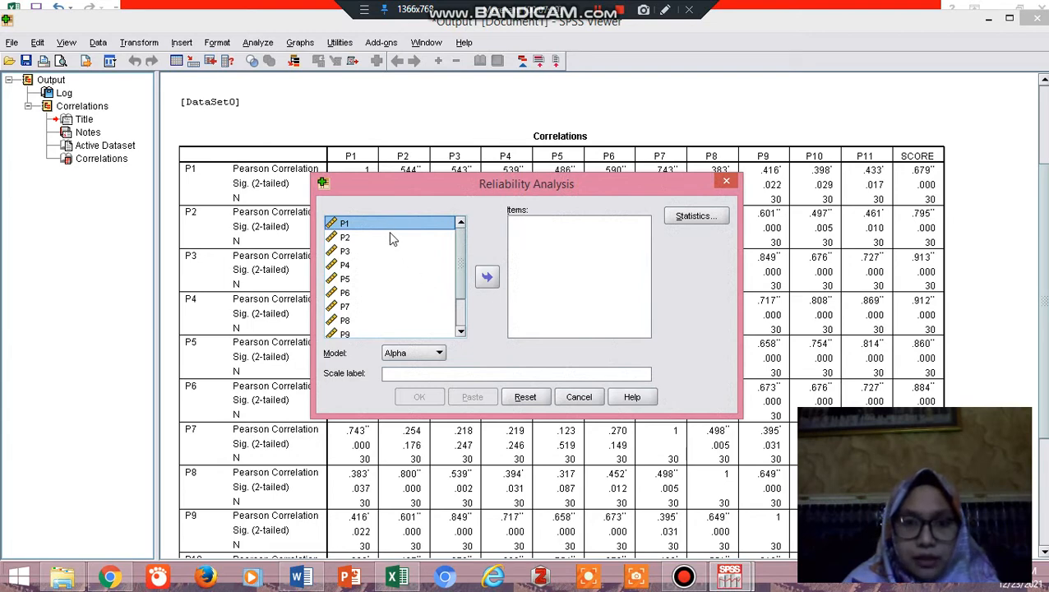
scroll(458, 263, "down", 1)
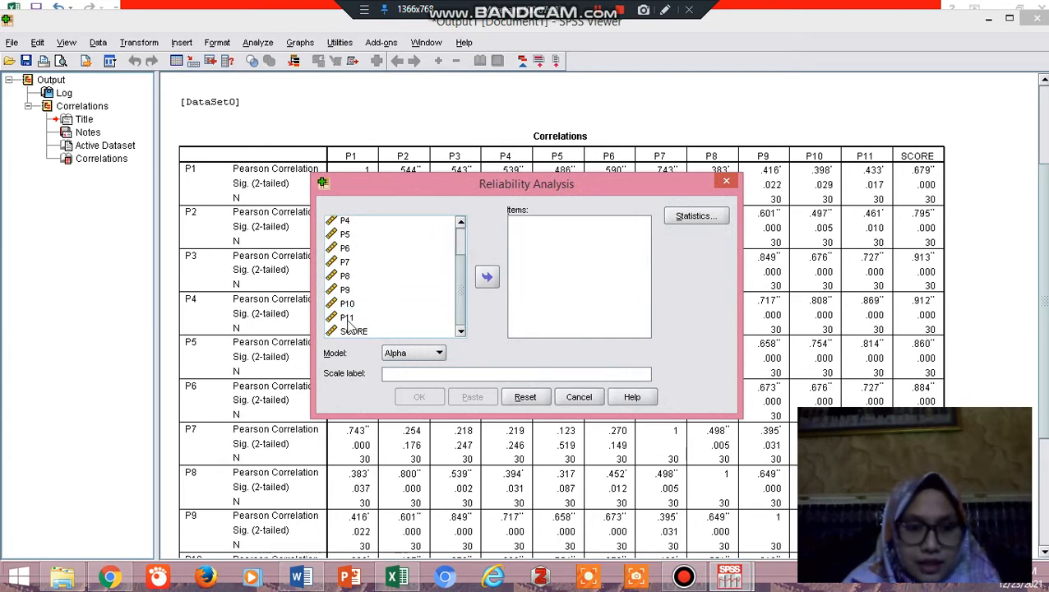
left_click(350, 318, "shift")
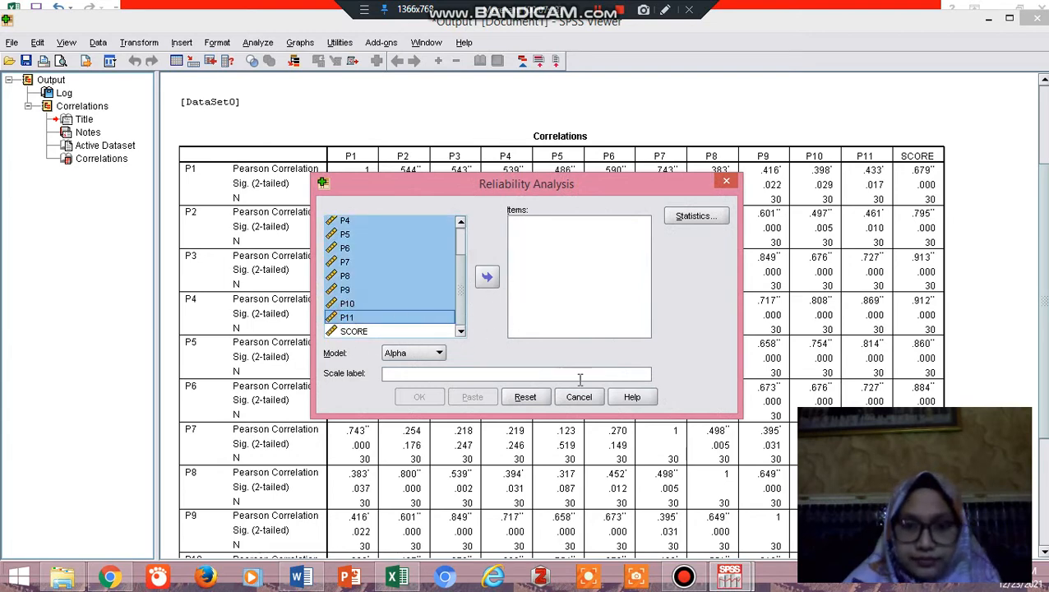
left_click(490, 280)
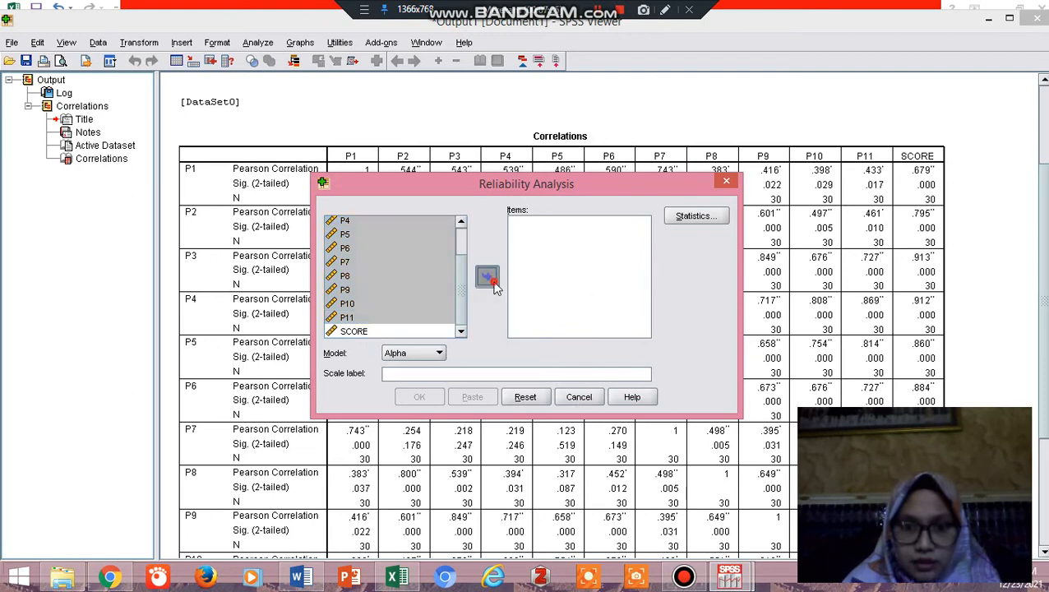
Step: Include item, scale and scale-if-item-deleted descriptives plus inter-item correlations, and run the reliability analysis with the Alpha model
left_click(708, 217)
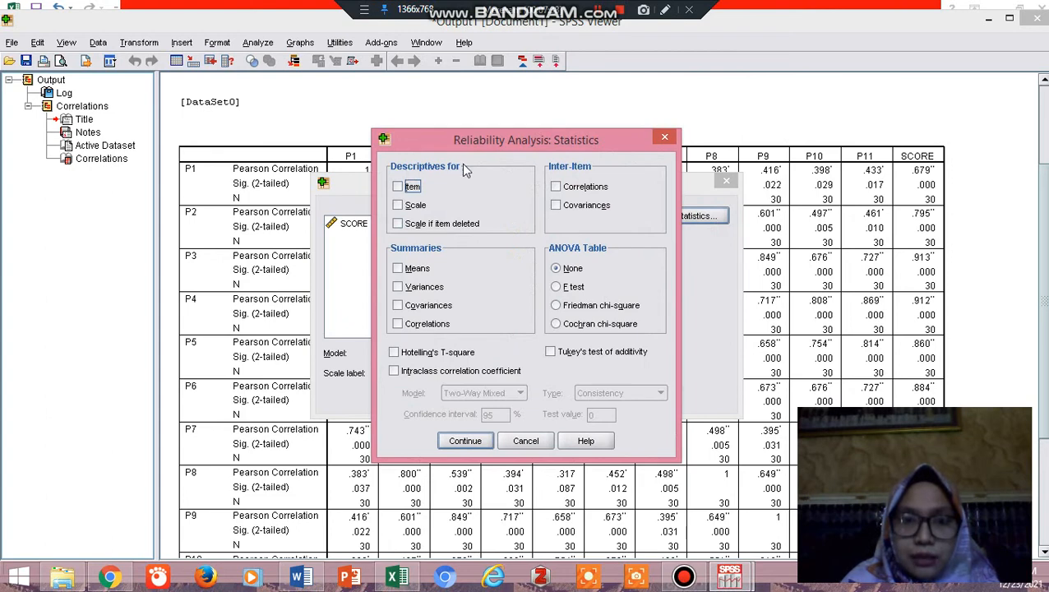
left_click(398, 187)
left_click(397, 205)
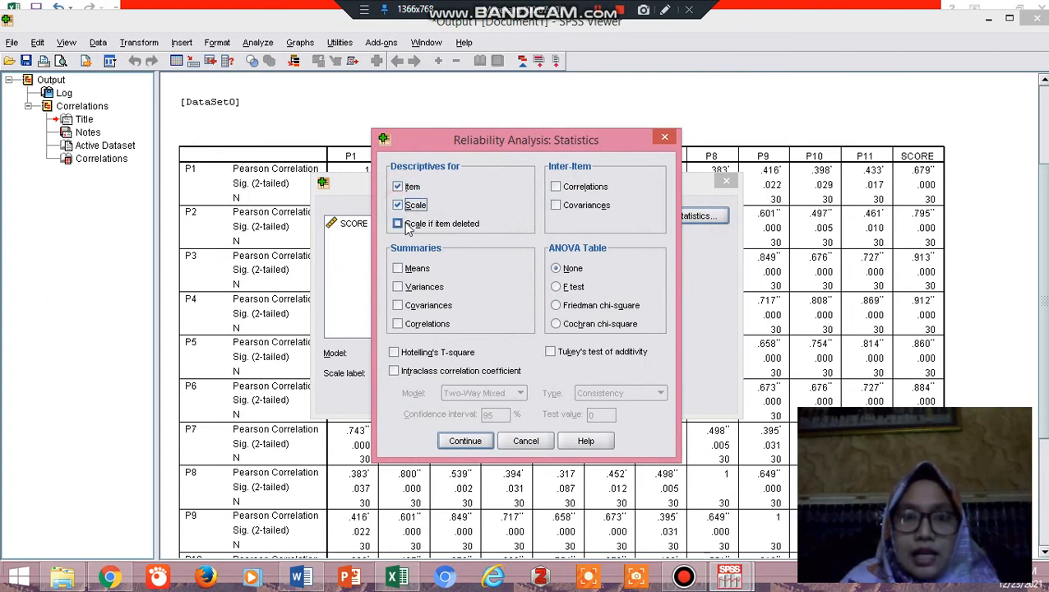
left_click(403, 225)
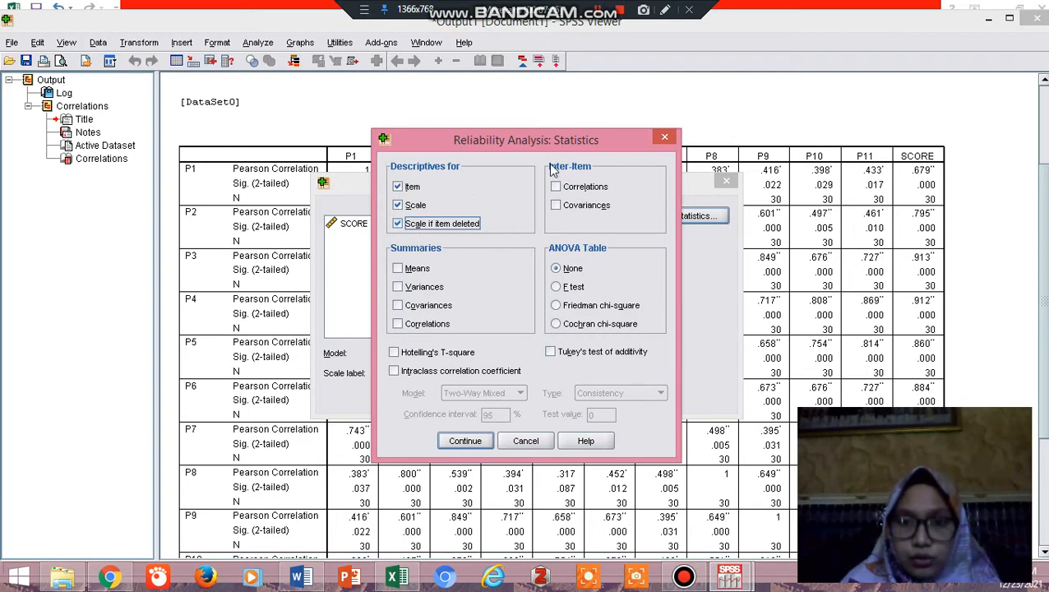
left_click(555, 188)
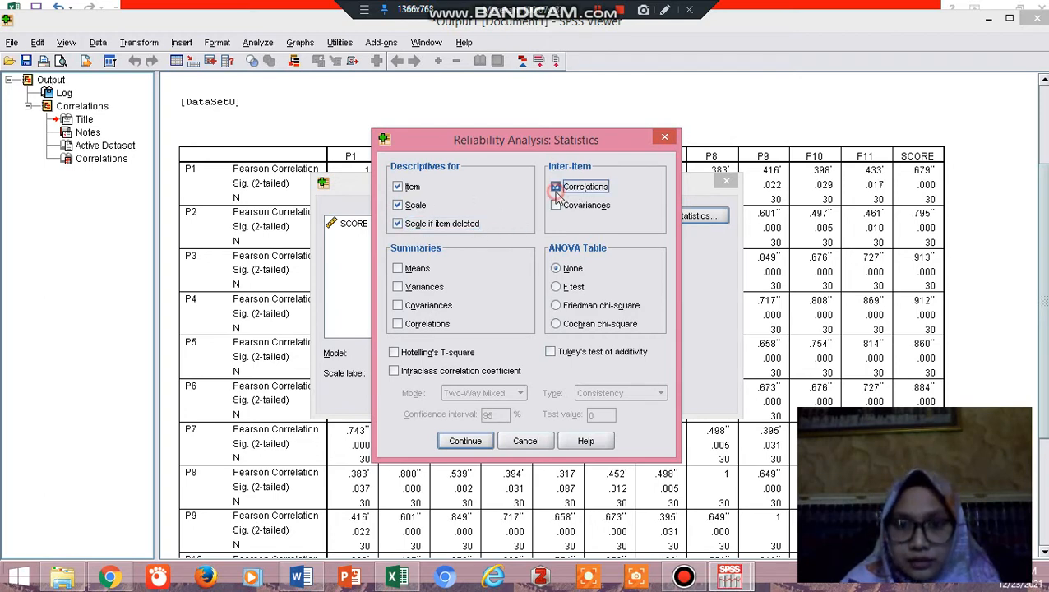
left_click(473, 442)
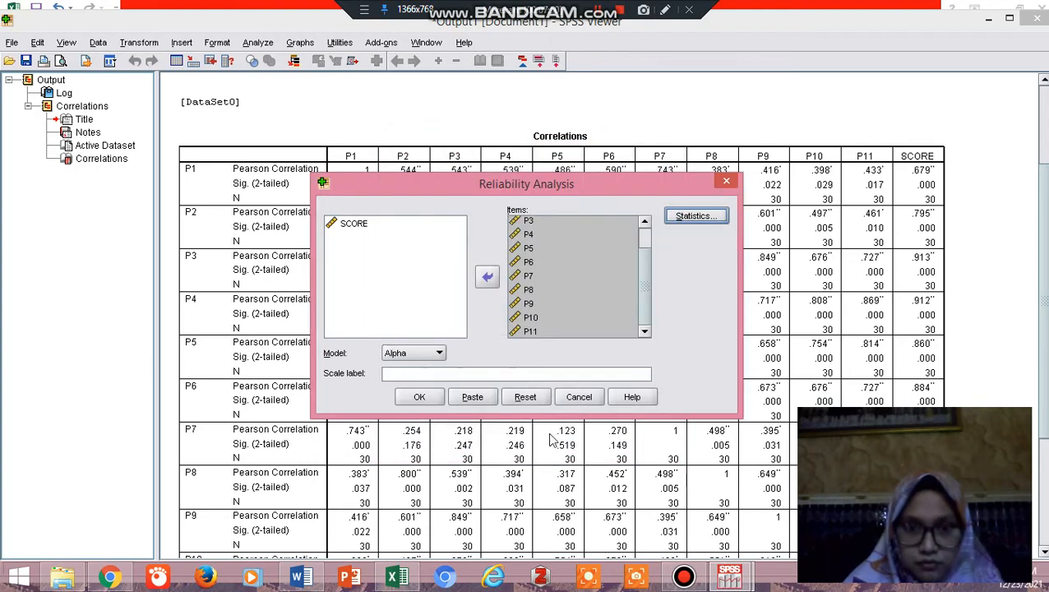
left_click(421, 398)
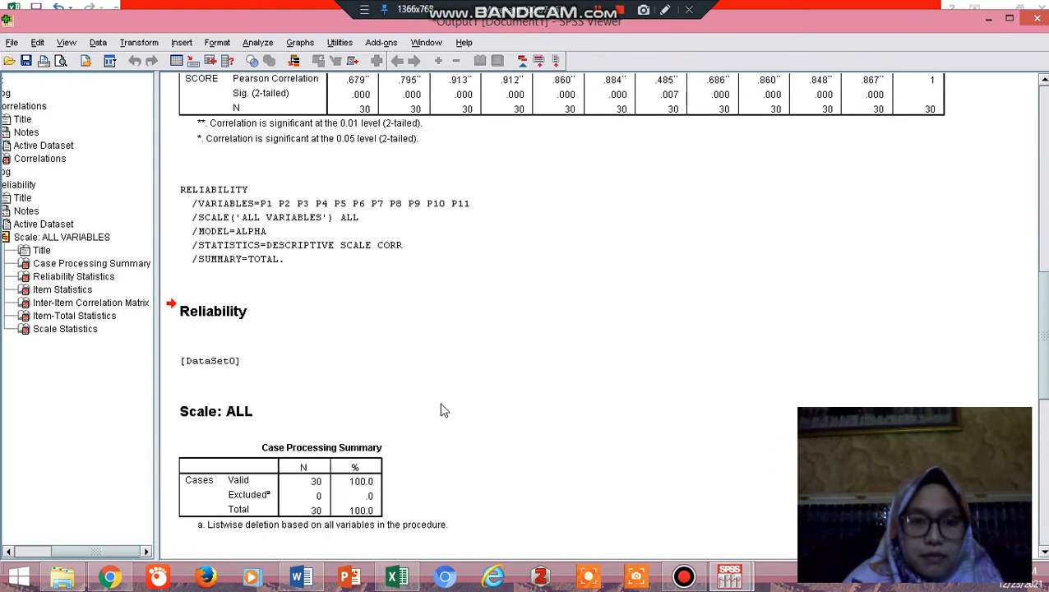
Step: Examine the reliability output from the Case Processing Summary and Cronbach's Alpha through the Item-Total Statistics and Scale Statistics tables
scroll(271, 221, "down", 2)
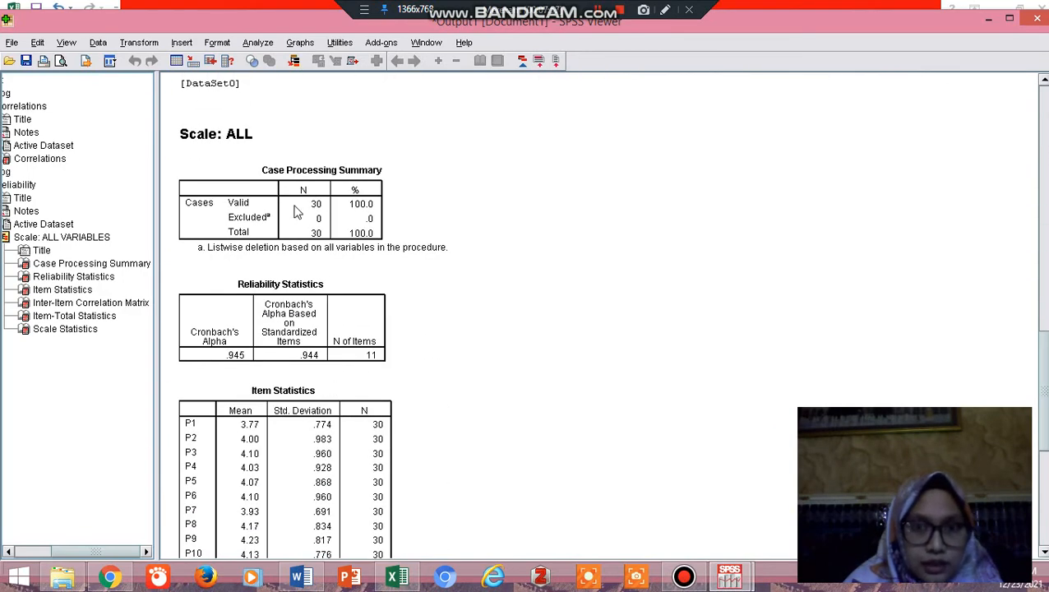
scroll(287, 246, "down", 4)
scroll(286, 246, "up", 2)
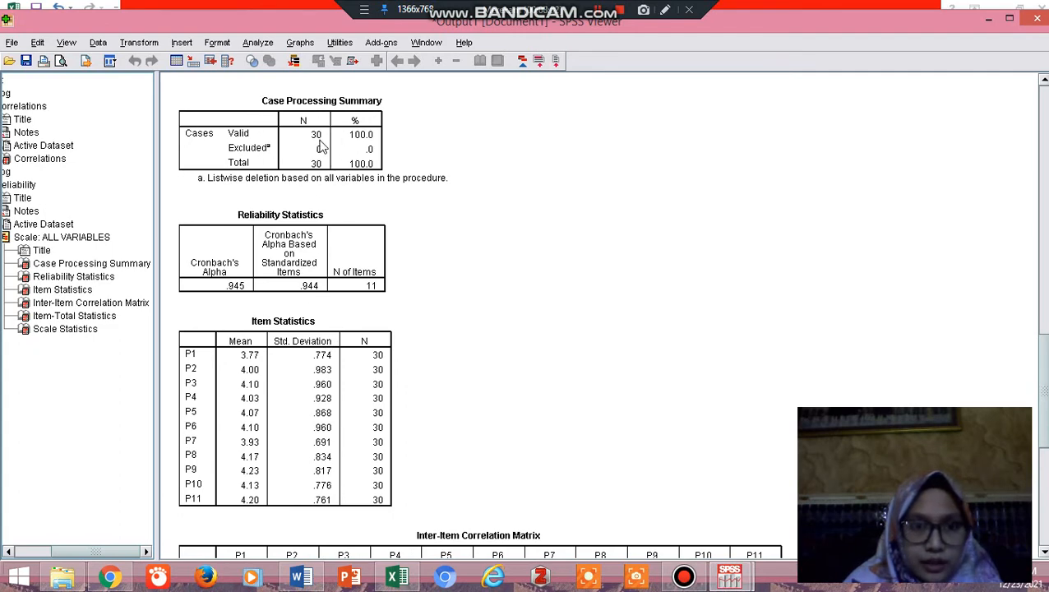
scroll(321, 247, "down", 4)
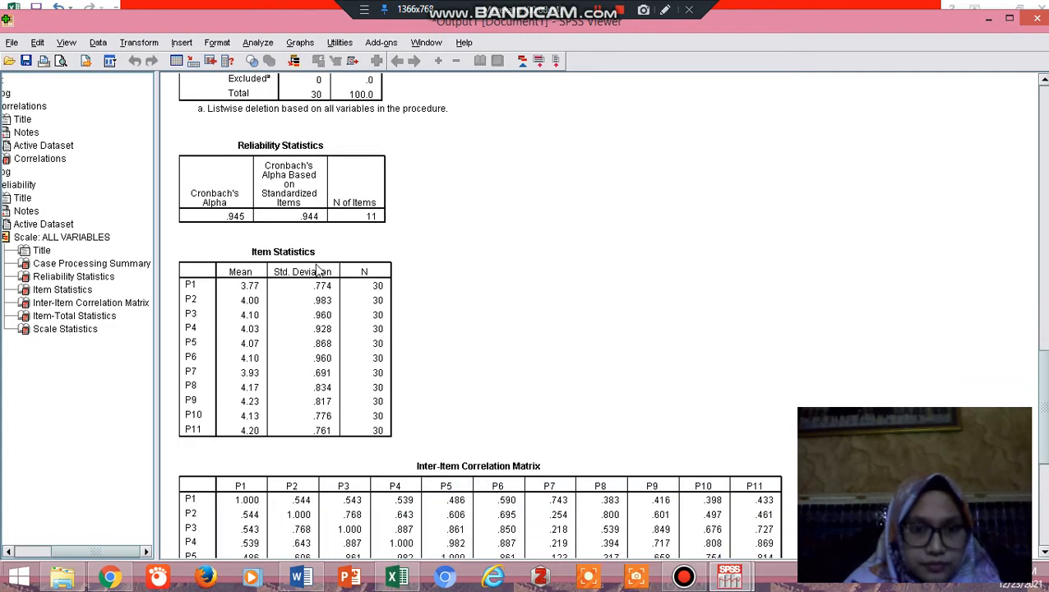
scroll(319, 270, "down", 2)
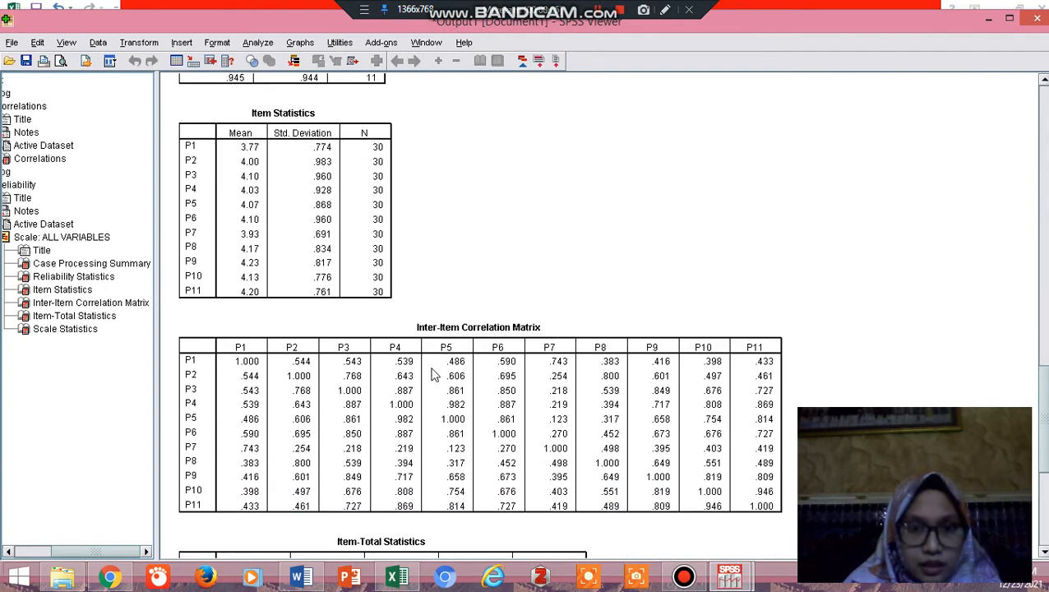
scroll(452, 296, "down", 2)
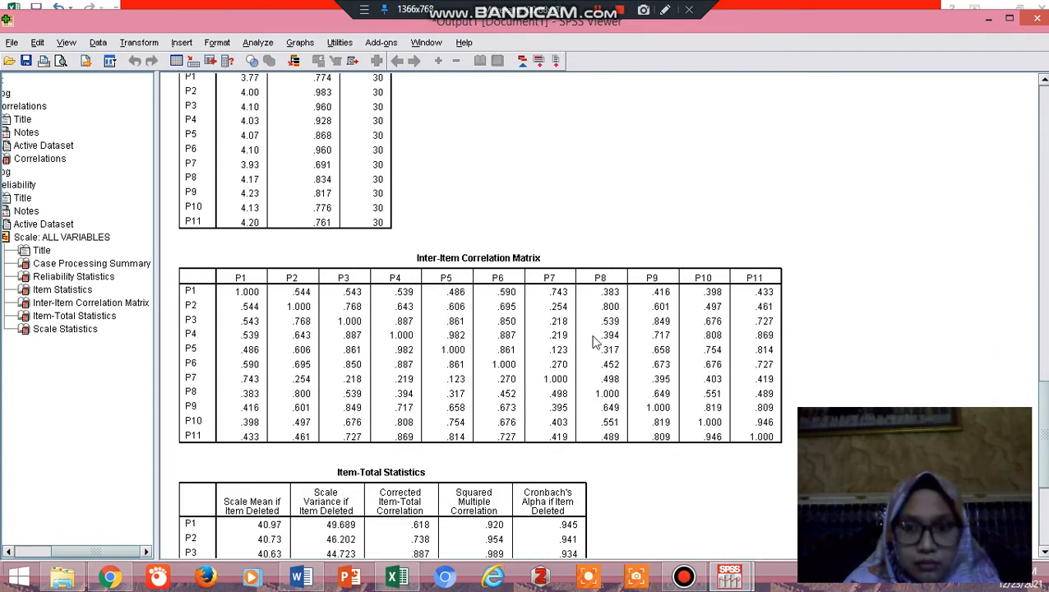
scroll(596, 369, "down", 6)
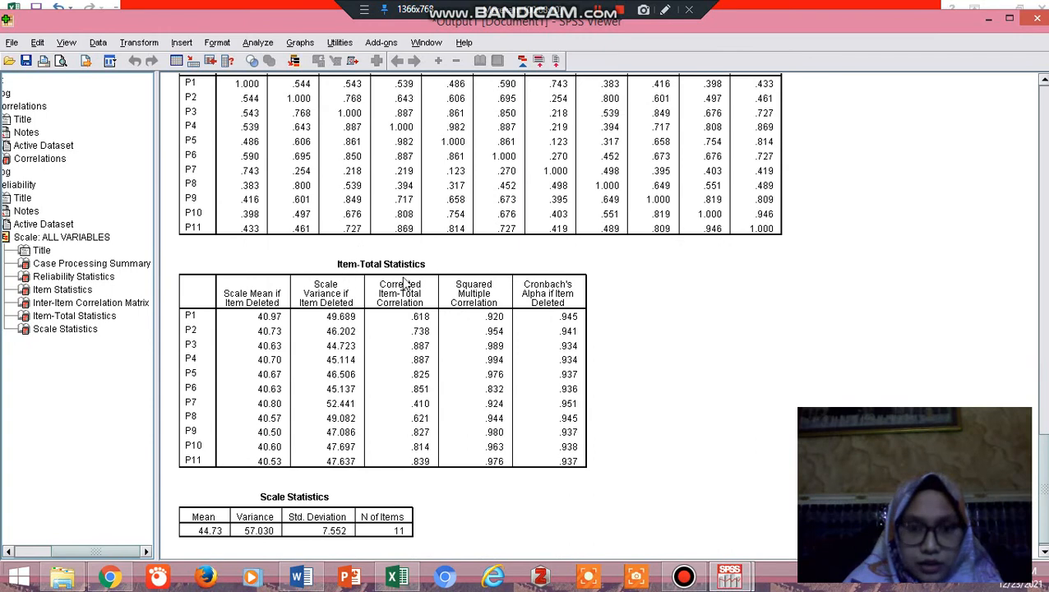